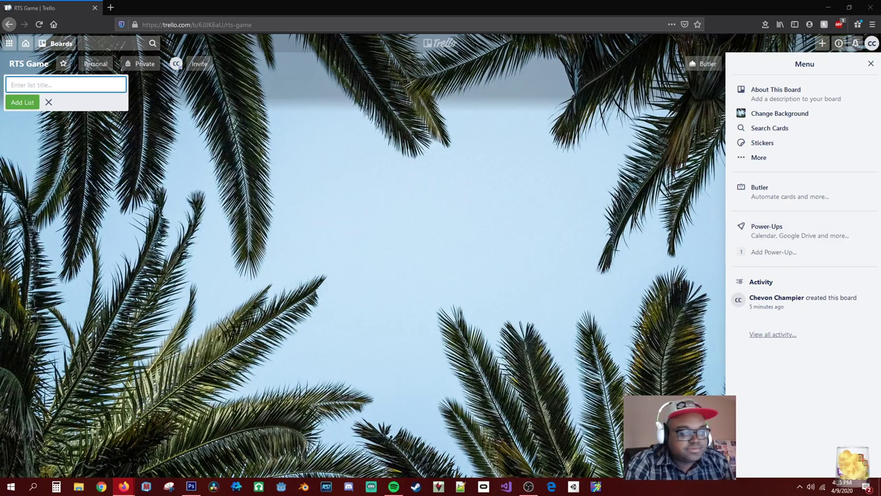
Add a list titled "TO DO" to the RTS Game board
left_click(49, 86)
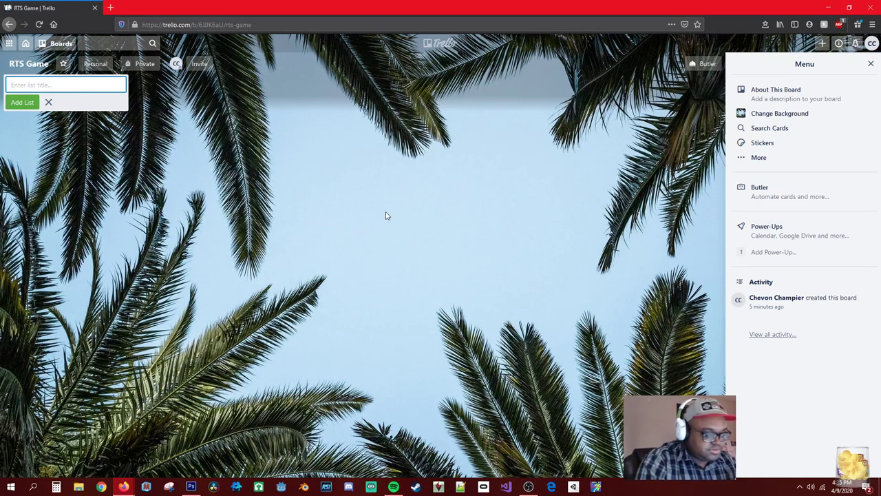
type("TO")
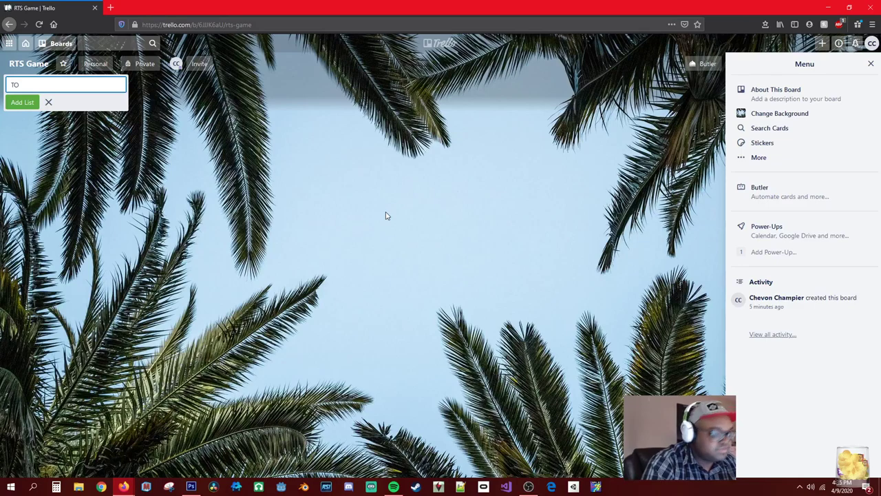
type(" DO")
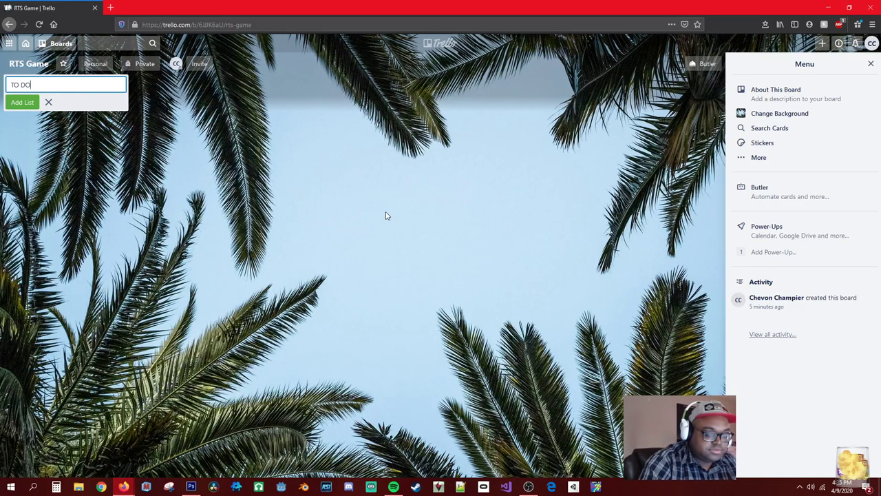
key("Return")
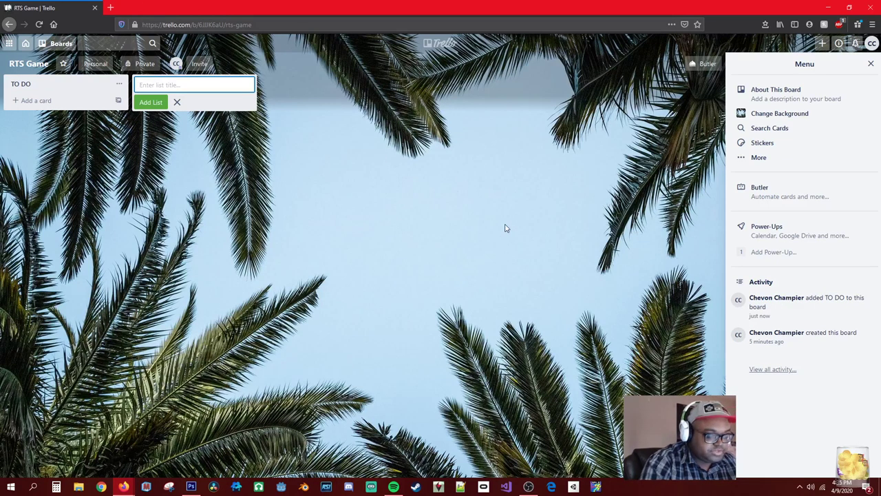
Add a second list titled "IN PROGRESS" to the board
type("IN")
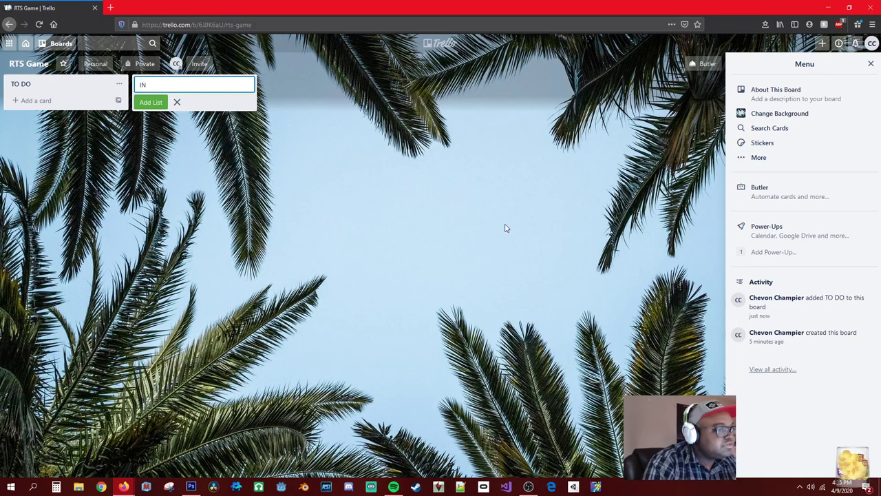
type(" PROGR")
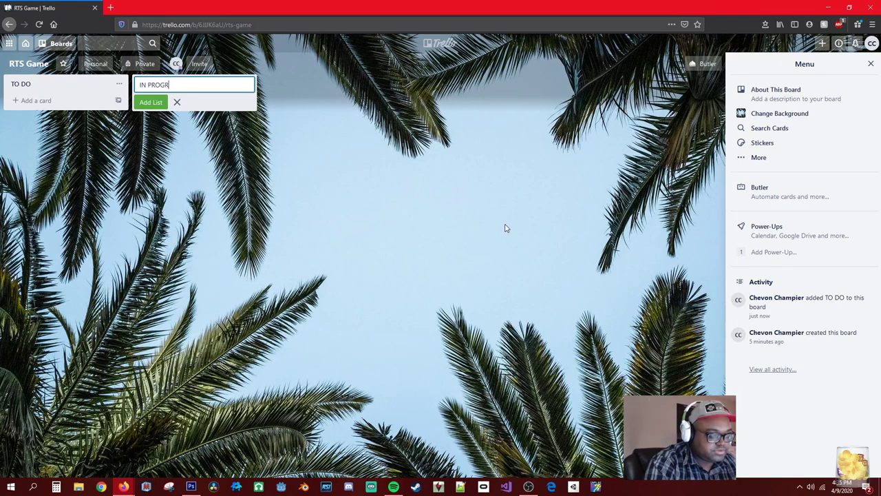
type("ESS")
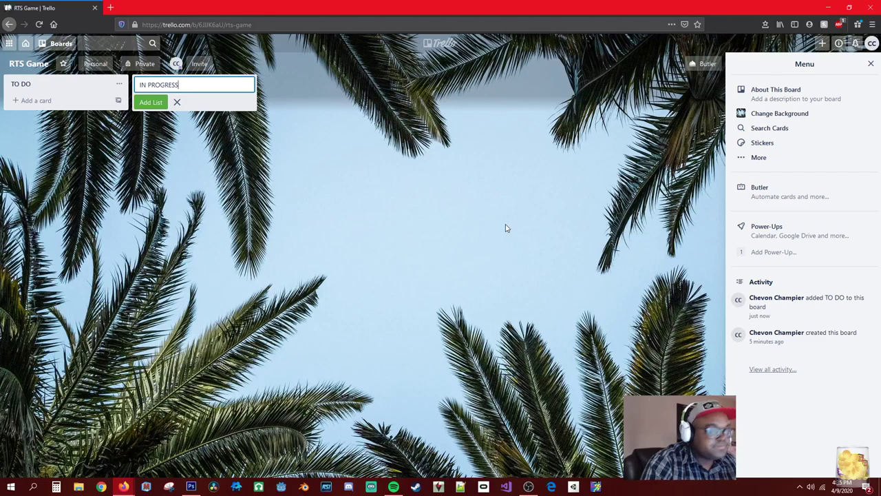
key("Return")
Add a third list titled "COMPLETE" to the board
type("COMP")
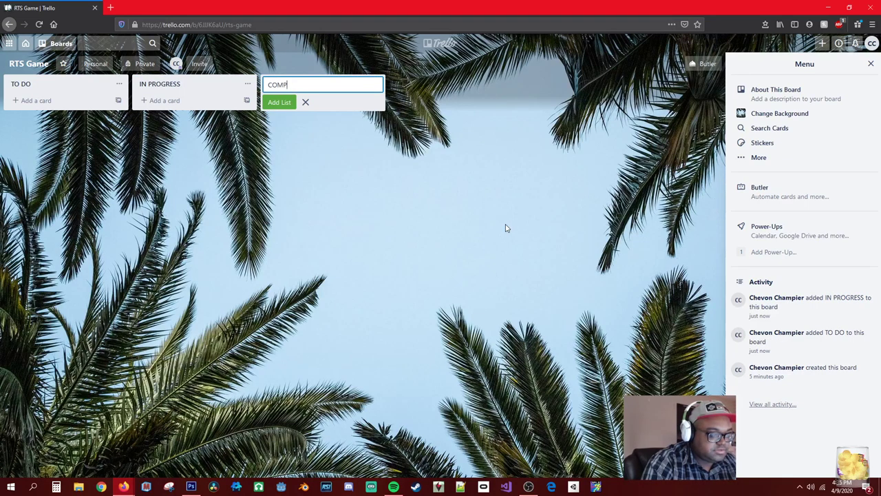
type("LE")
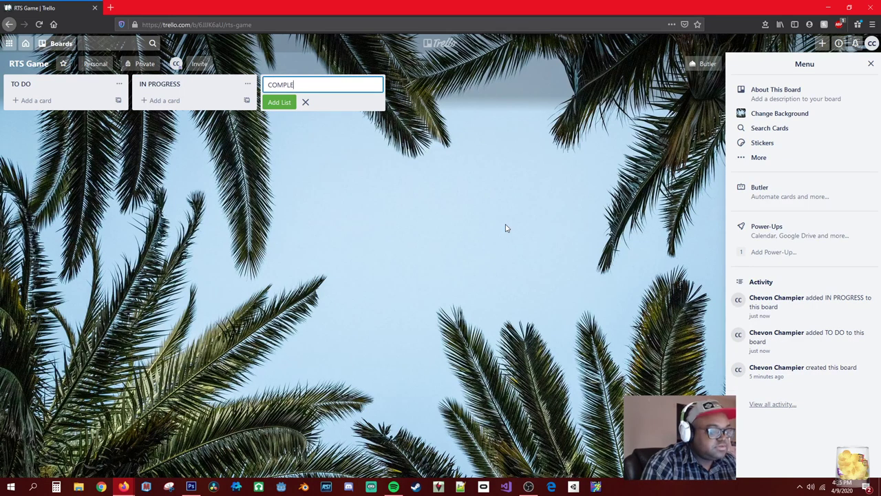
type("TE")
key("Return")
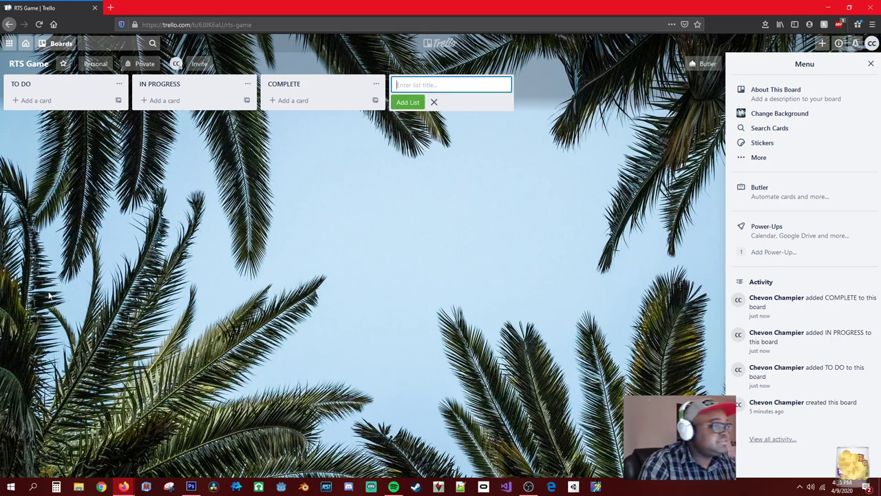
left_click(34, 101)
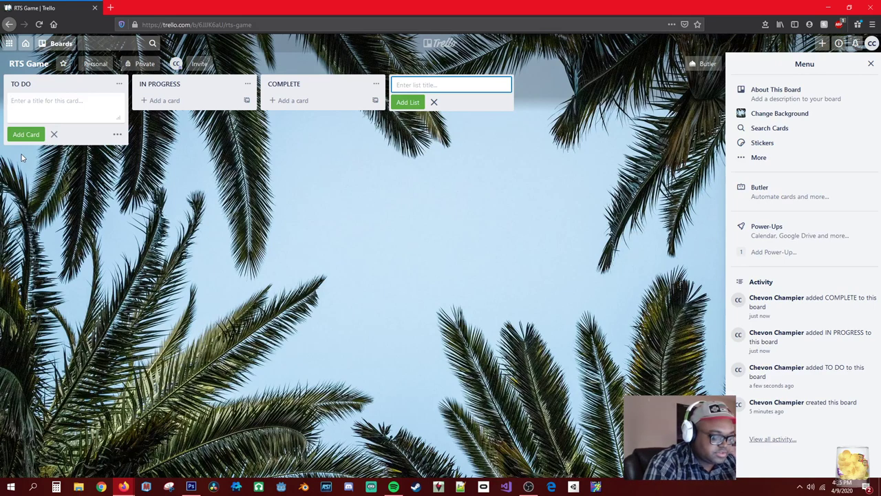
type("Mo")
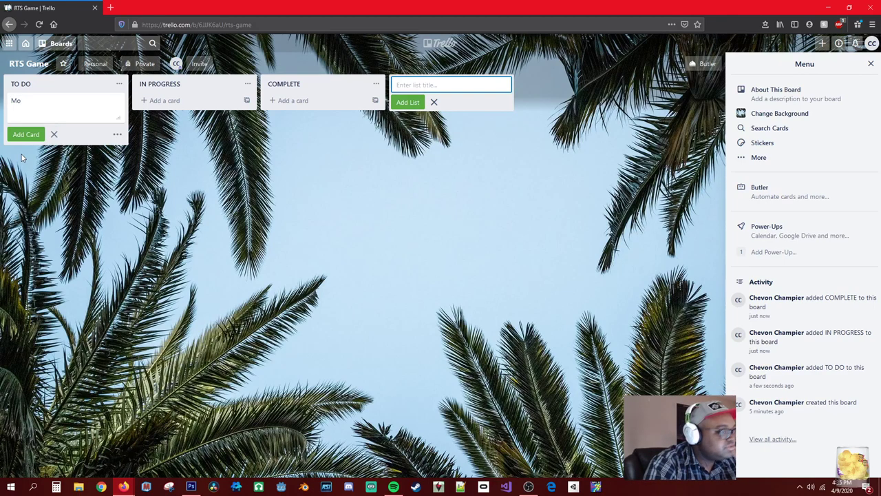
type("dels")
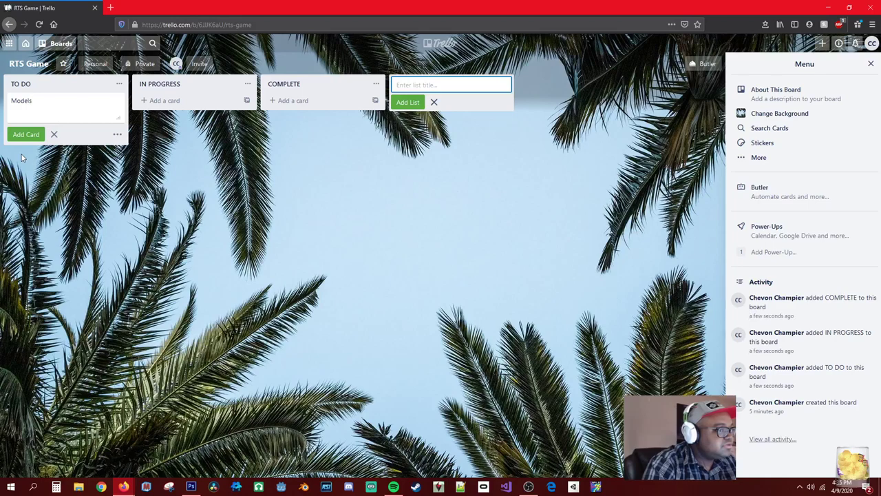
key("BackSpace")
key("BackSpace")
key("BackSpace")
key("BackSpace")
key("BackSpace")
key("BackSpace")
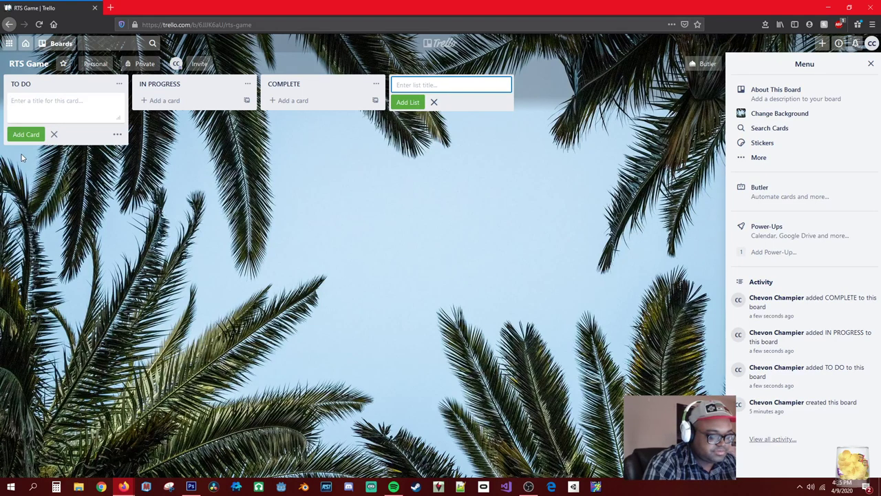
Add a card titled "Player Unitts" to the TO DO list
type("Player")
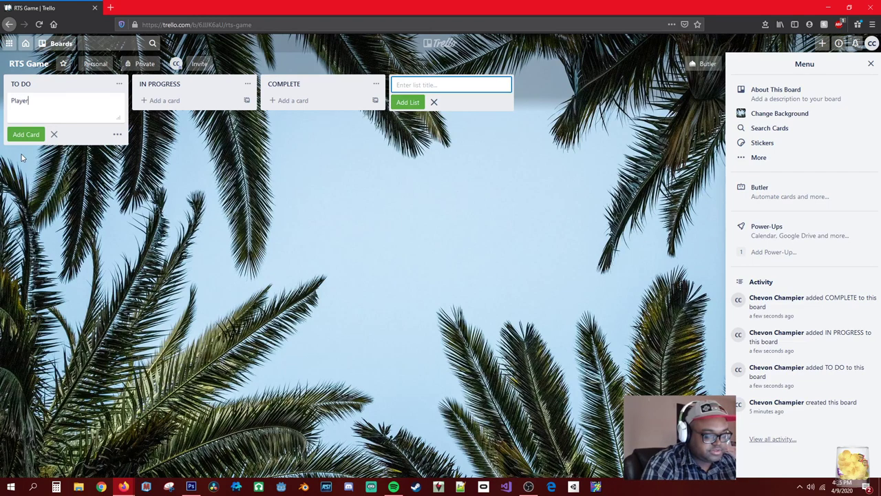
type(" Unity")
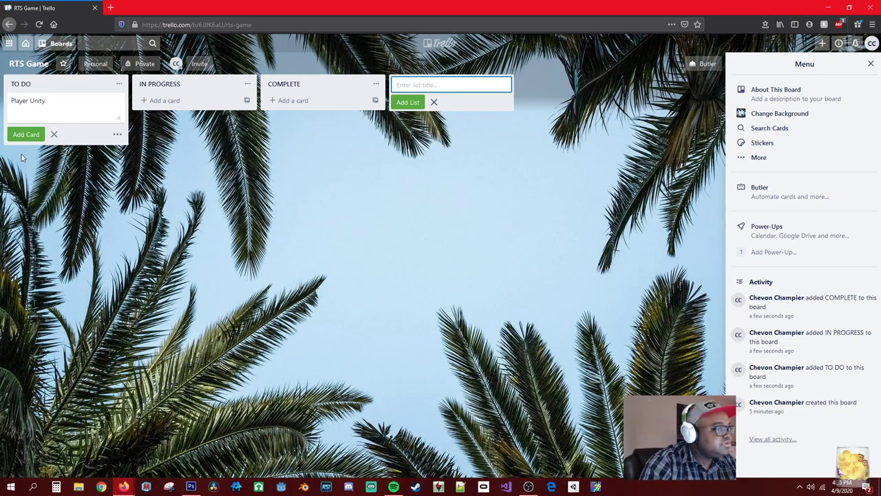
key("BackSpace")
type("t")
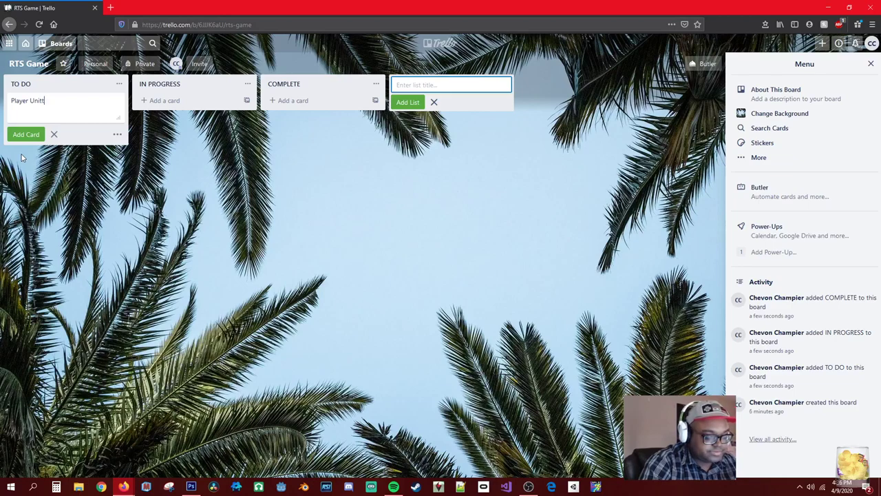
type("s")
key("Return")
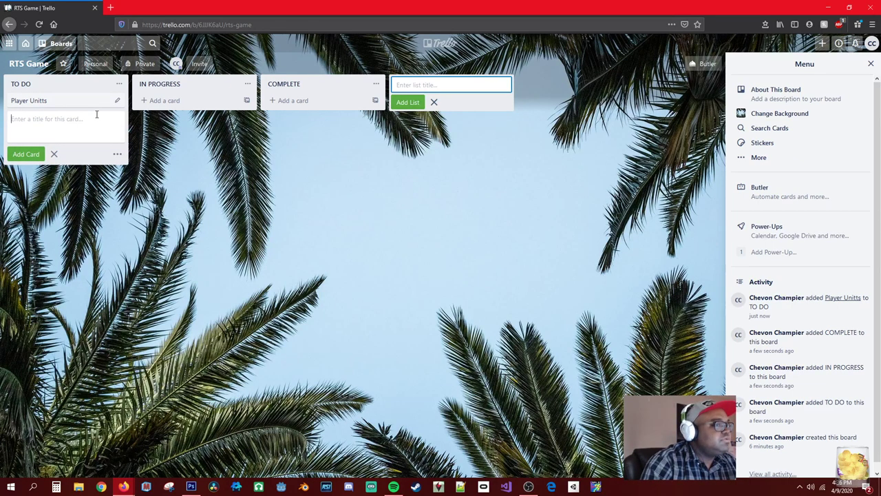
Rename the "Player Unitts" card in the TO DO list to "Units"
left_click(48, 100)
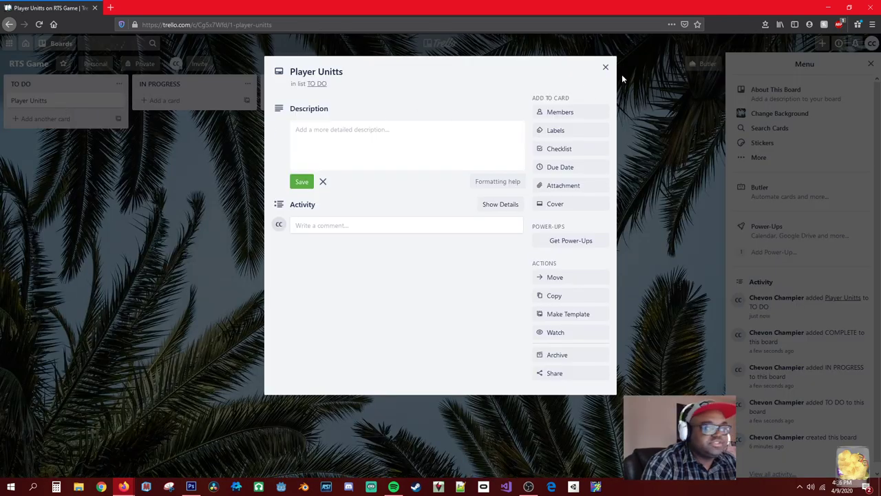
left_click(605, 67)
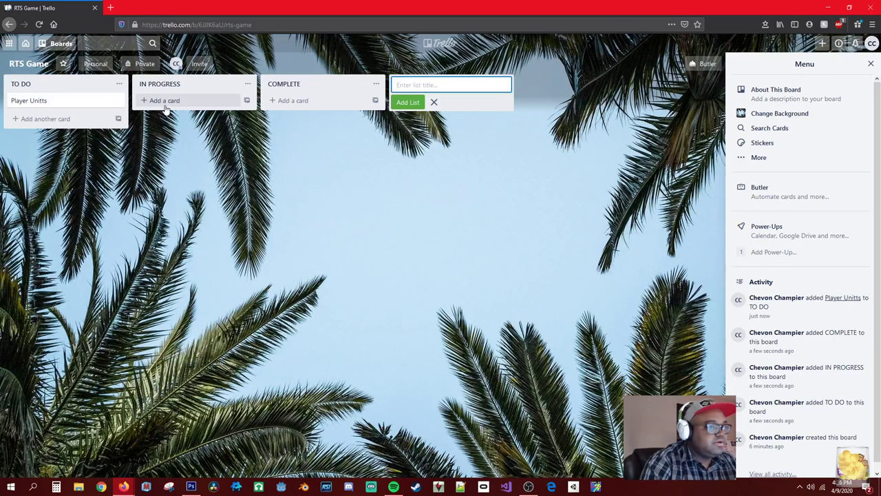
left_click(120, 101)
left_click(31, 107)
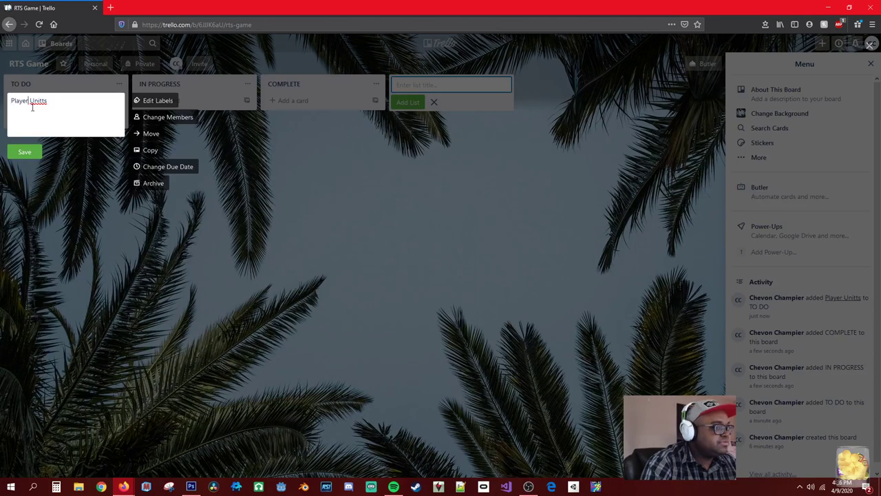
left_click_drag(61, 109, 1, 105)
type("UN")
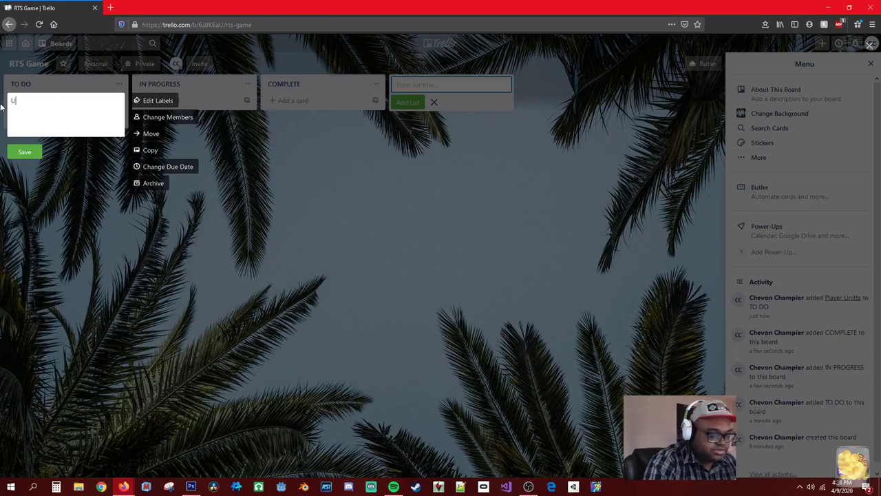
key("BackSpace")
key("BackSpace")
key("BackSpace")
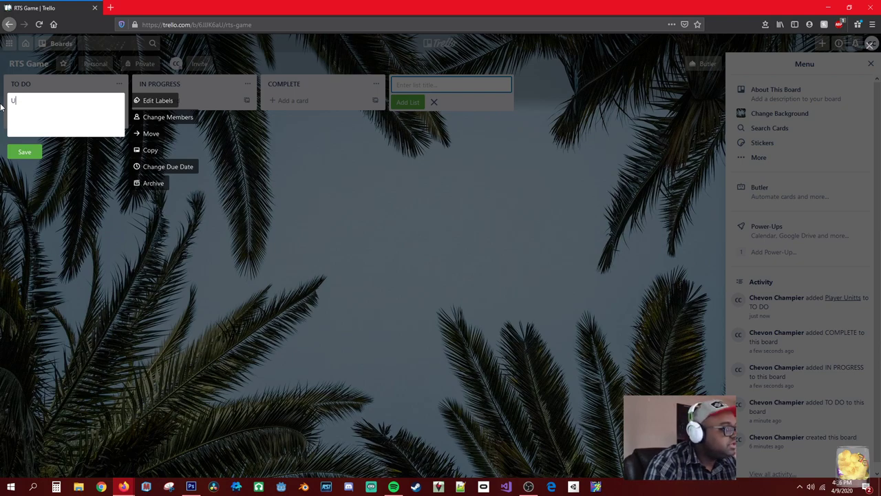
type("nit")
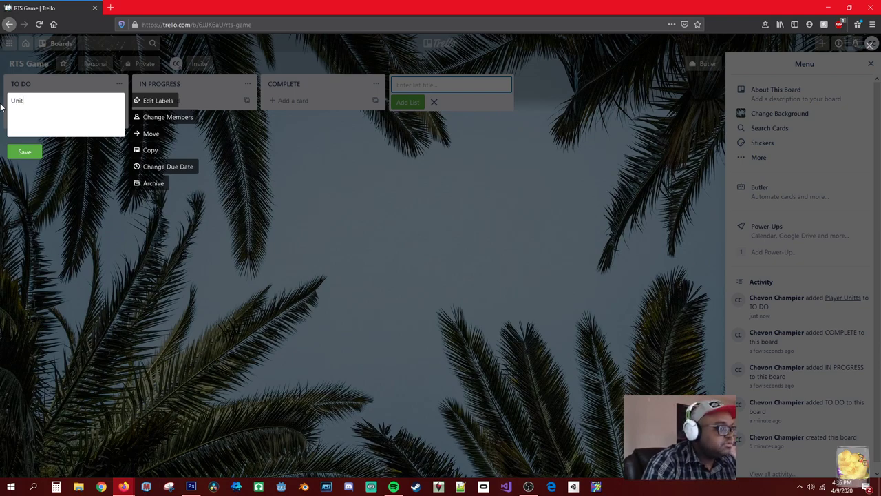
type("s")
key("Return")
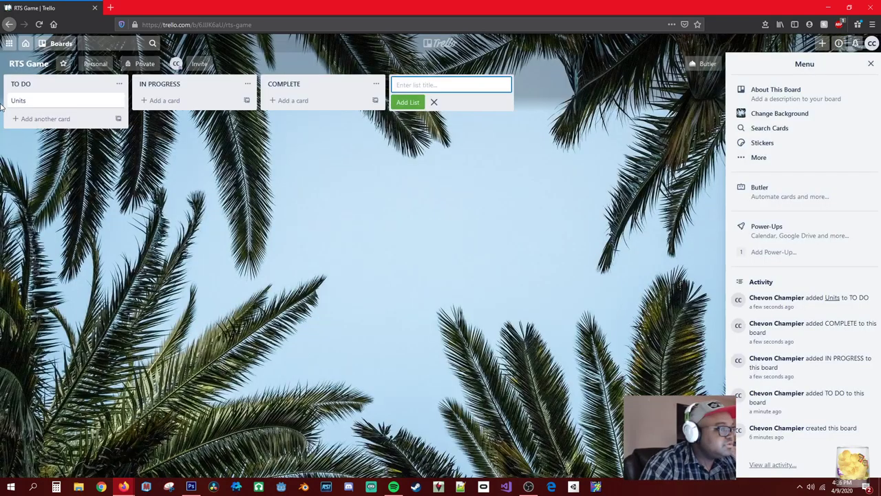
Add a card titled "UI" below the Units card in the TO DO list
left_click(38, 117)
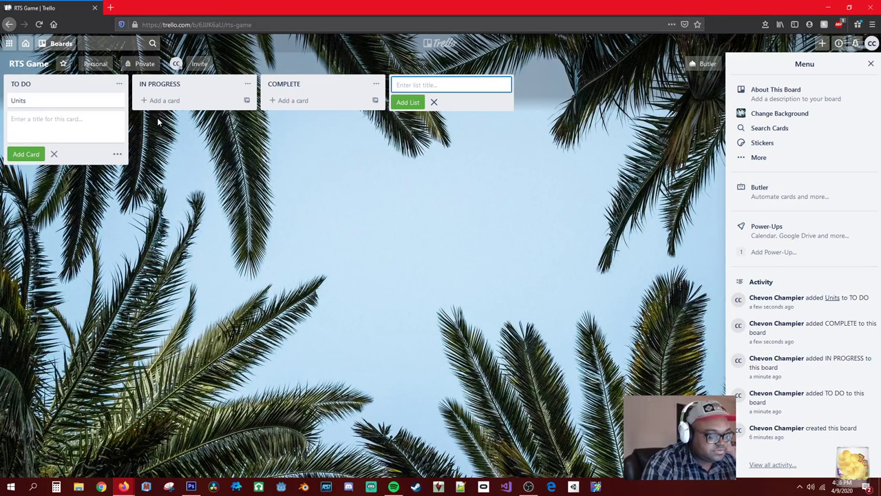
type("UI")
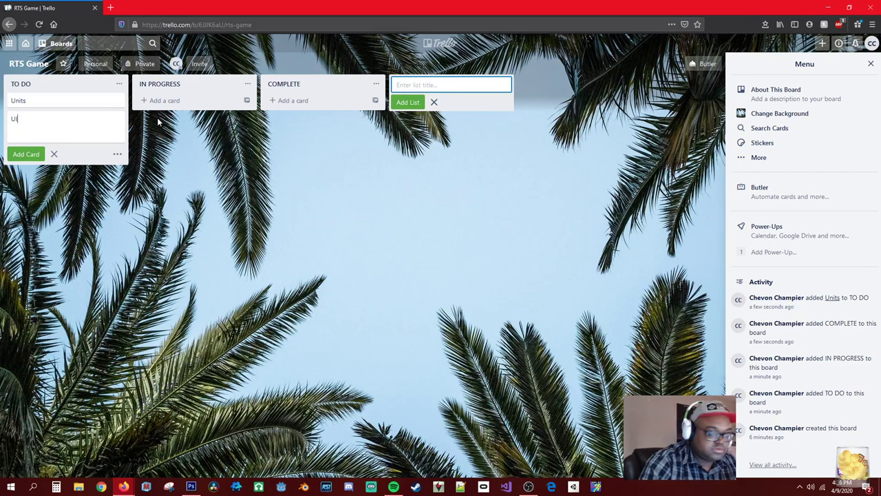
key("Return")
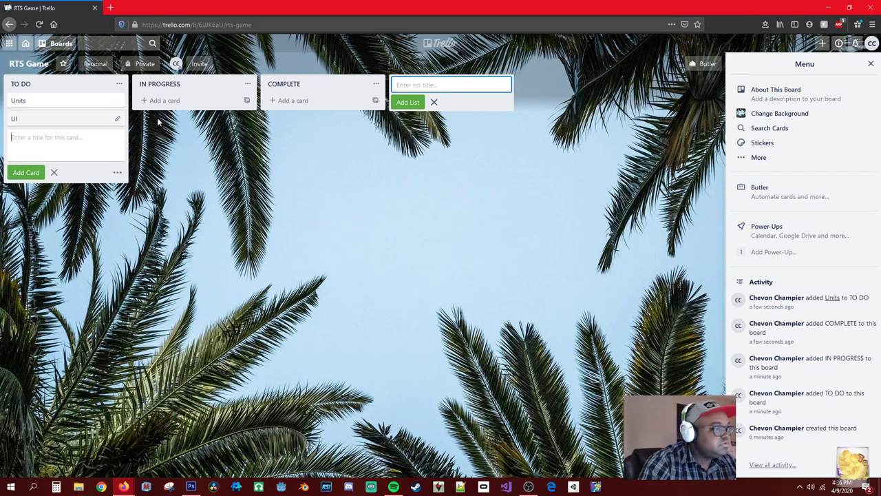
Add a card titled "Audio" below the UI card in the TO DO list
left_click(57, 140)
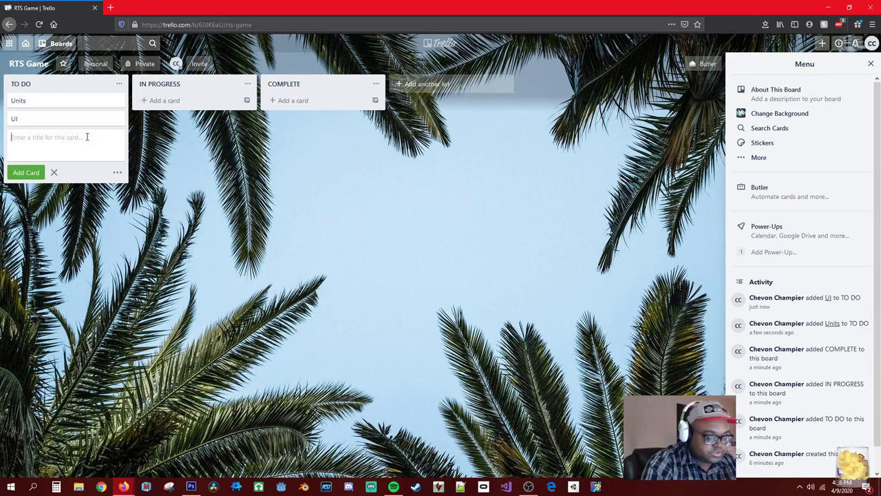
type("AUDIO")
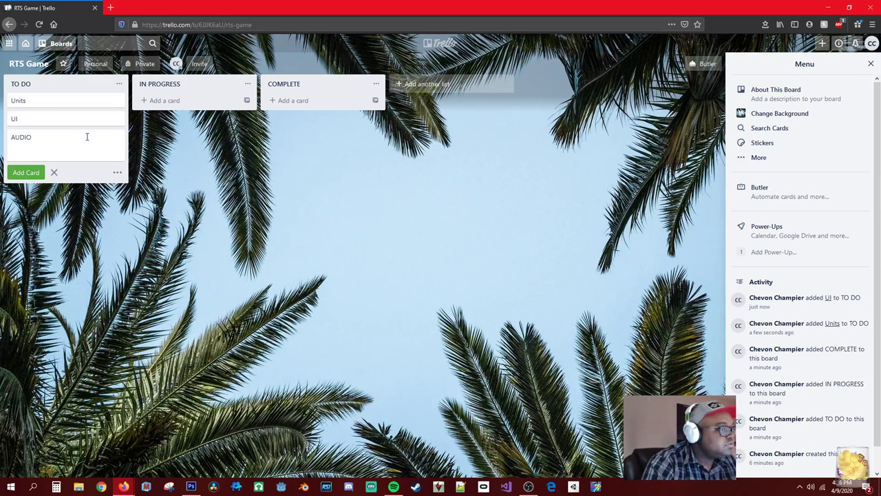
key("BackSpace")
key("BackSpace")
key("BackSpace")
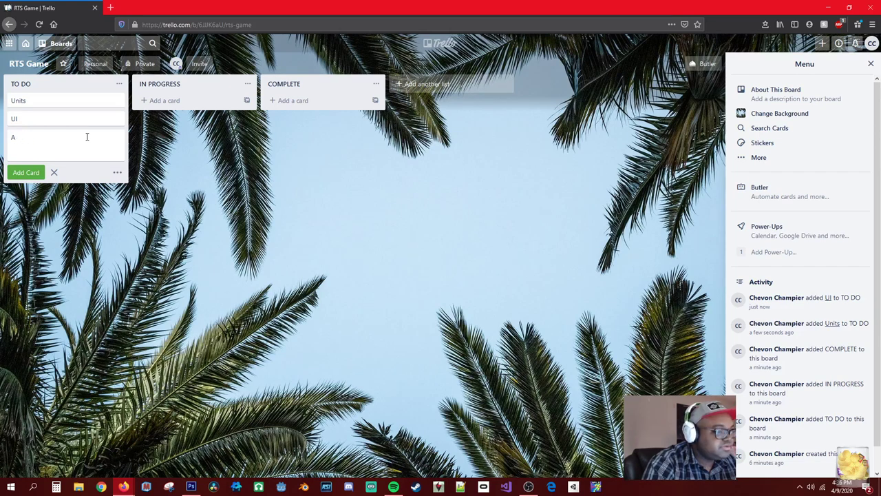
type("udio")
key("Return")
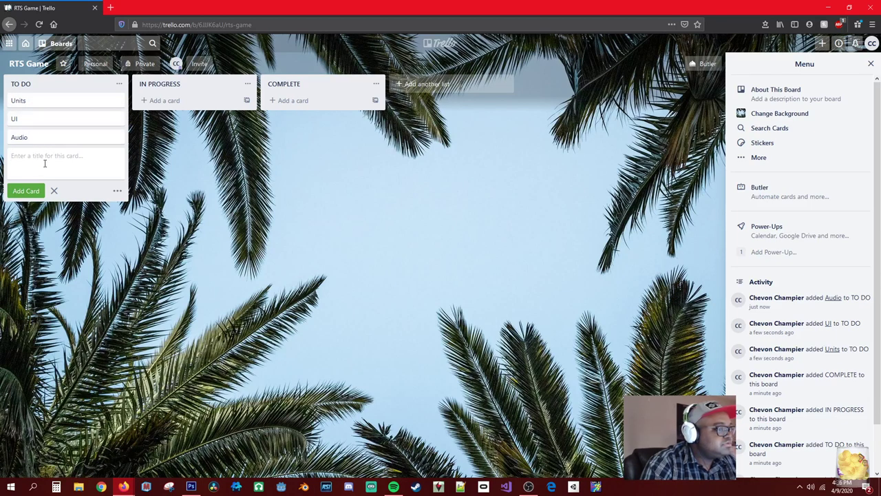
Add a card titled "Menu" below the Audio card in the TO DO list
type("Meu")
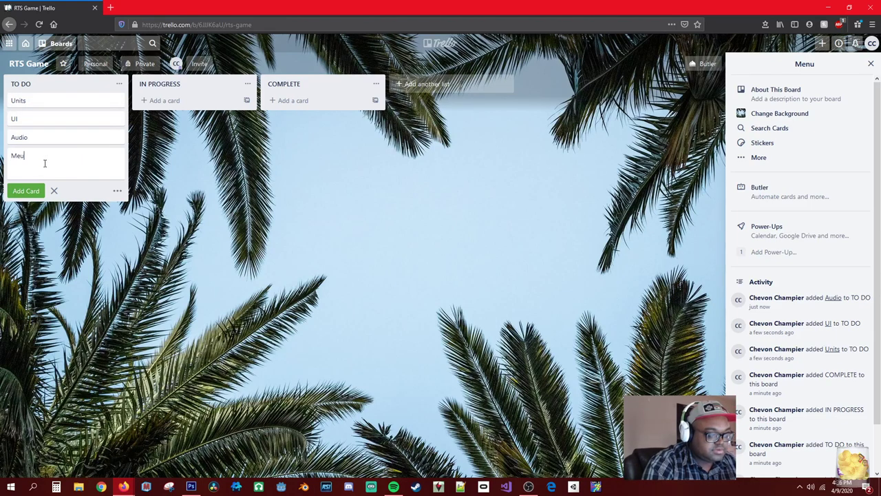
key("BackSpace")
type("nu")
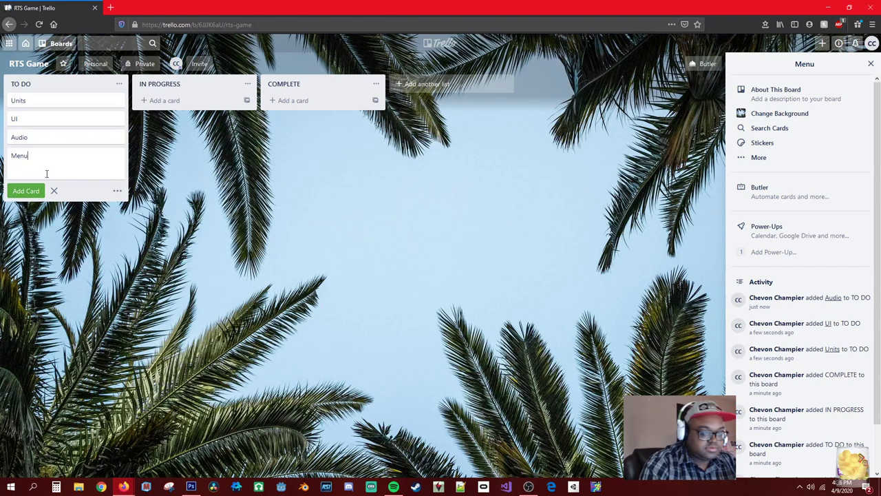
left_click(12, 195)
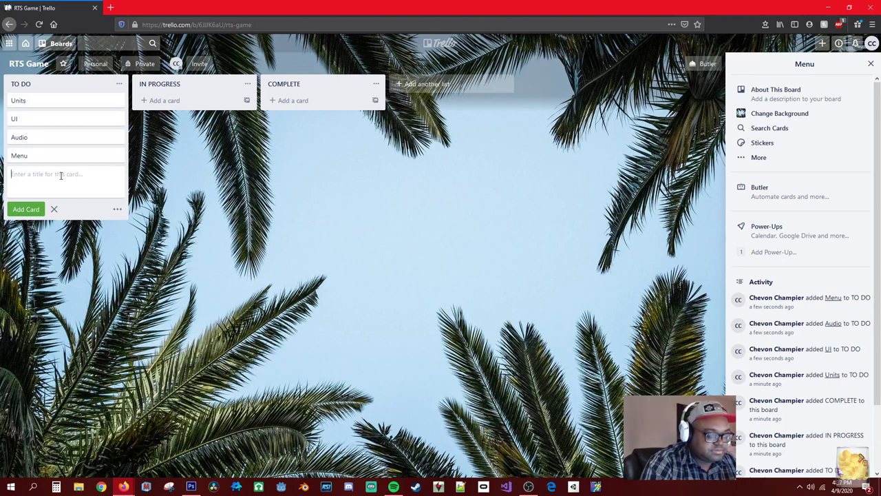
Add a card titled "Logic" below the Menu card in the TO DO list
type("Logic")
key("Return")
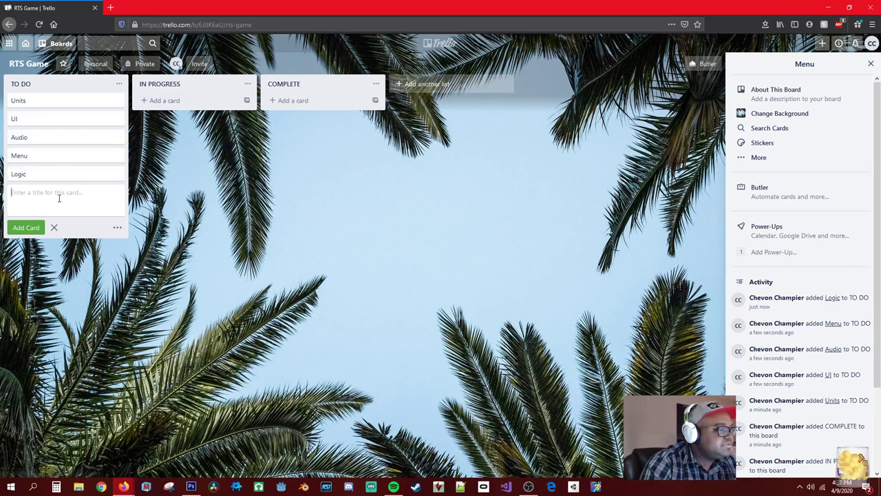
Add a card titled "Prototype" below the Logic card in the TO DO list and open its details
type("Prot")
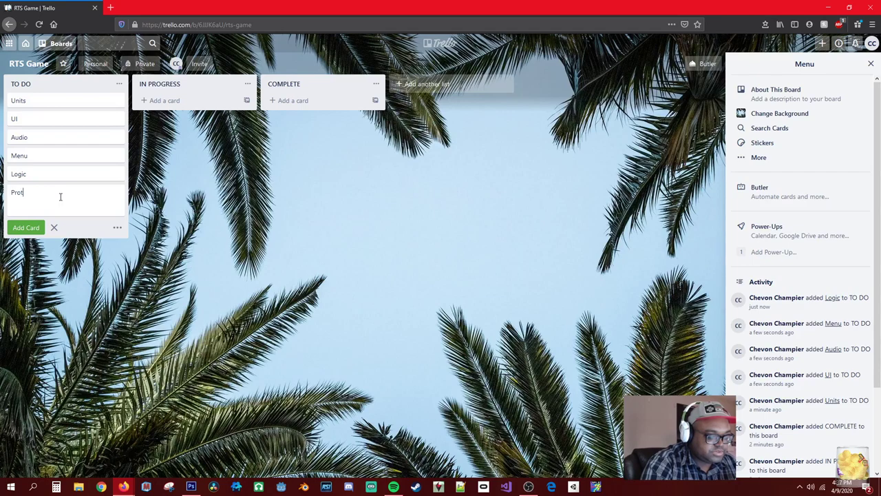
type("o")
type("type")
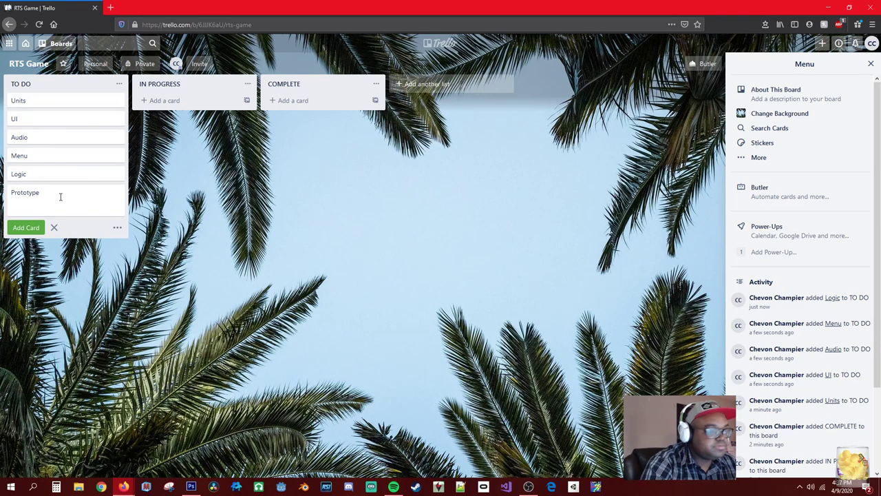
key("Return")
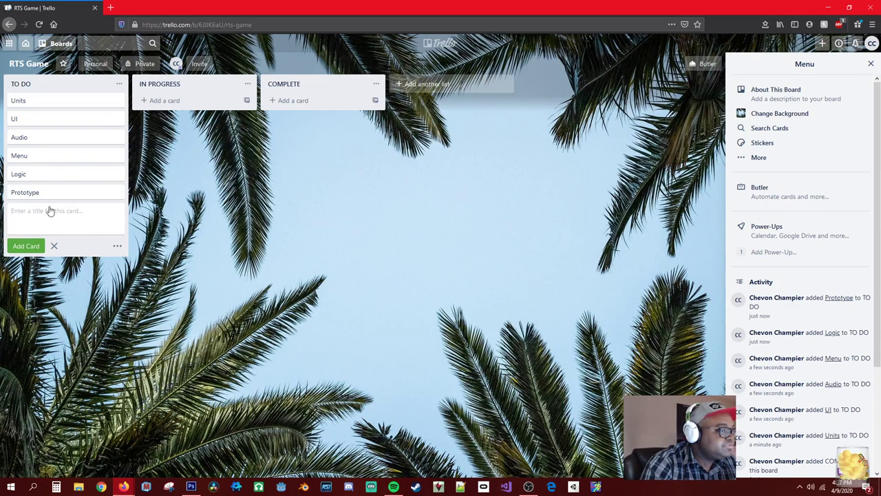
left_click(62, 199)
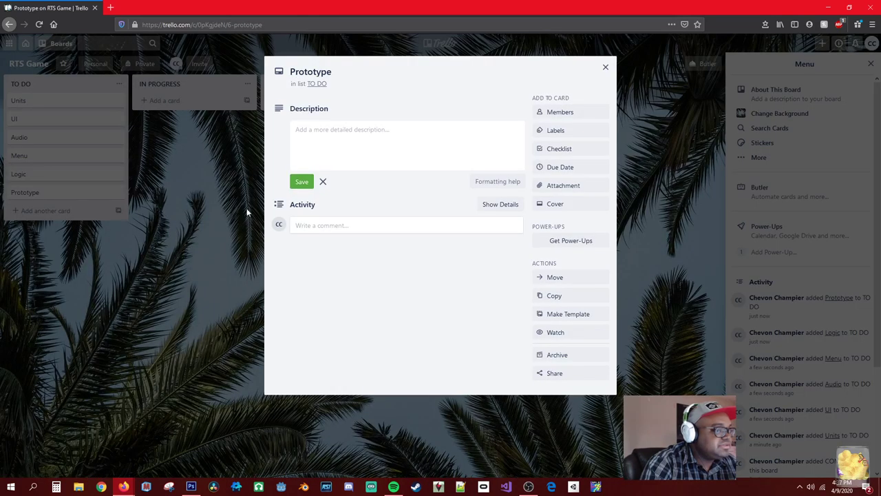
left_click(336, 142)
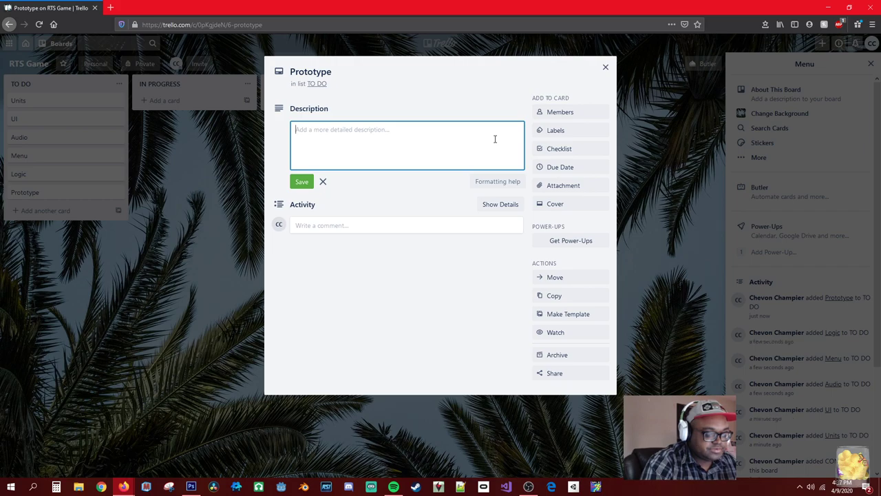
type("d")
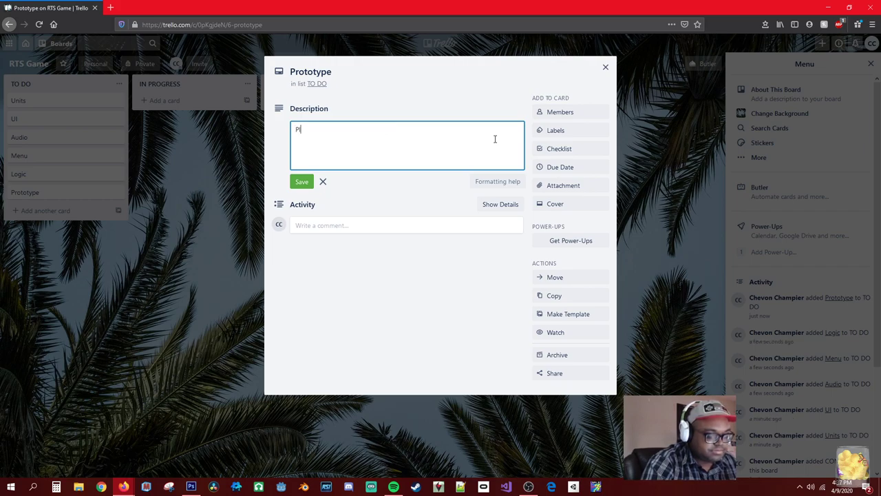
key("BackSpace")
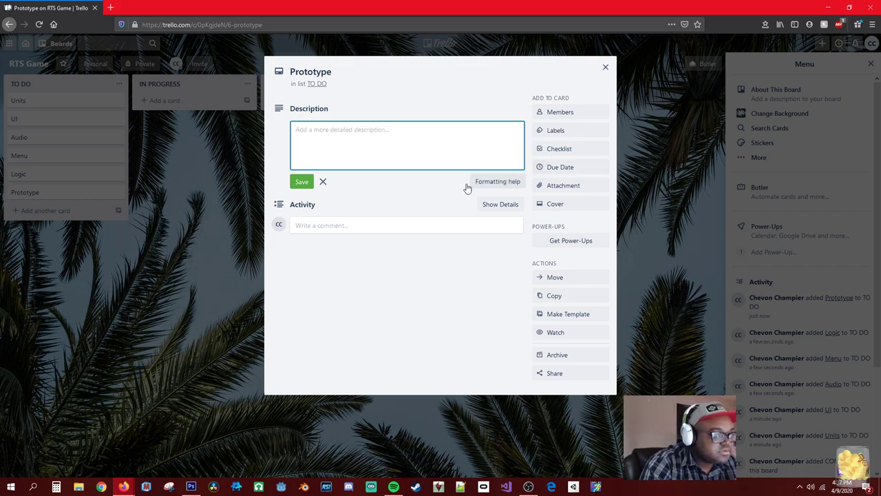
left_click(308, 219)
left_click(359, 196)
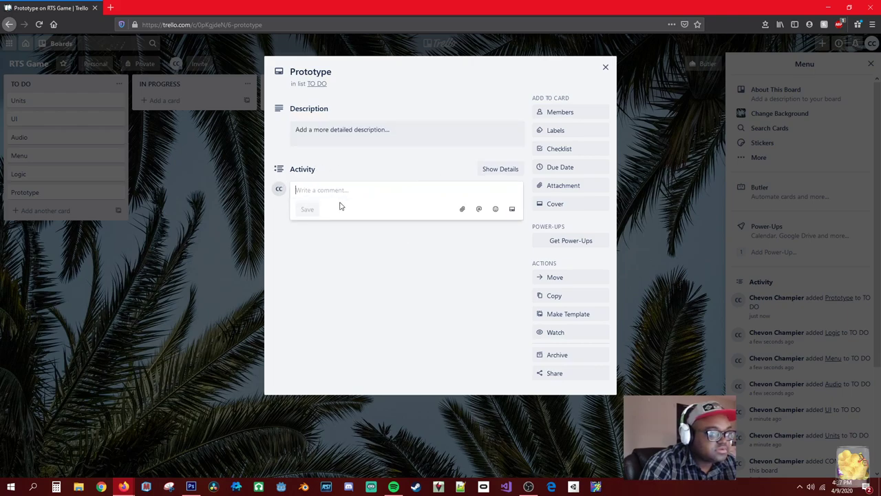
left_click(329, 176)
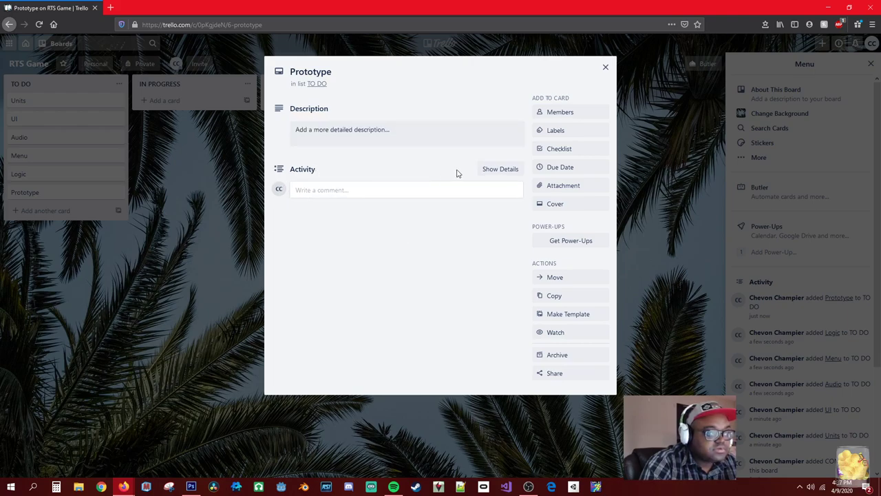
Add a checklist titled "prototype checklist" to the Prototype card
left_click(569, 152)
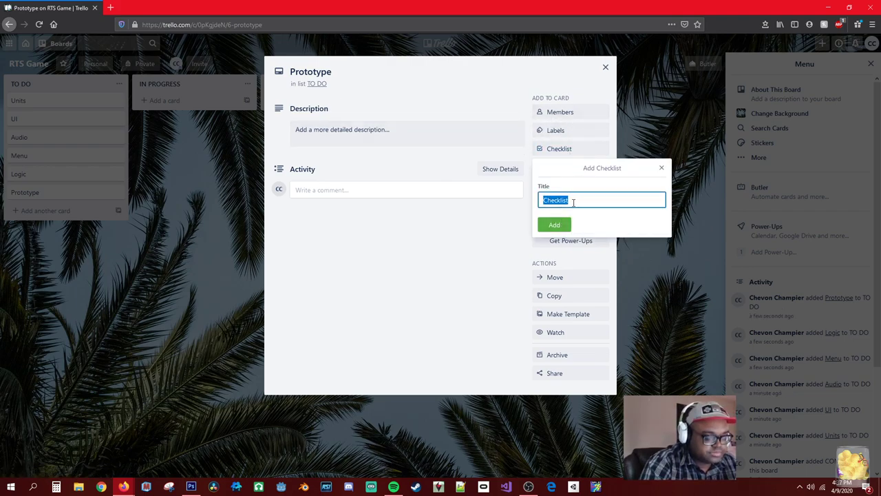
type("P")
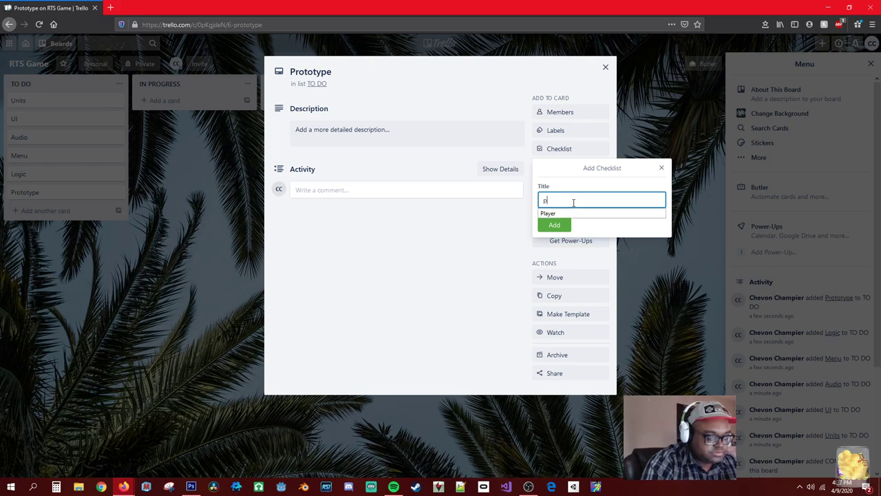
type("roto")
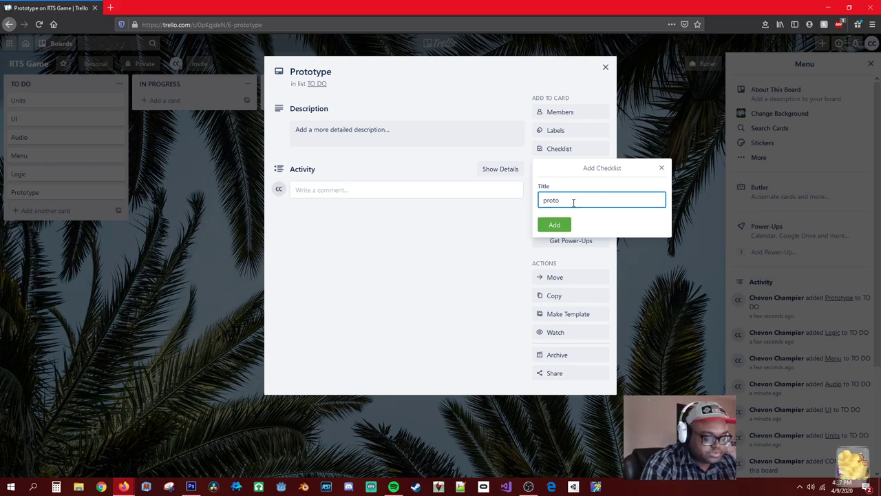
type("type")
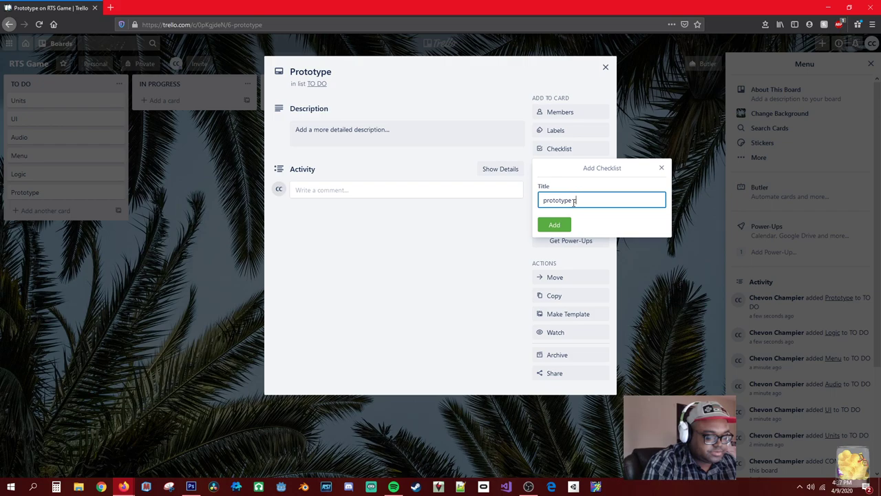
type(" checklist")
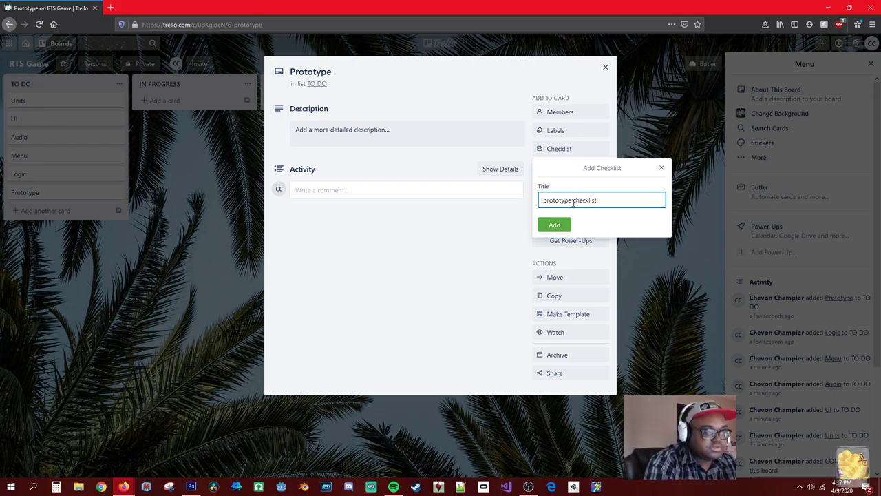
key("Return")
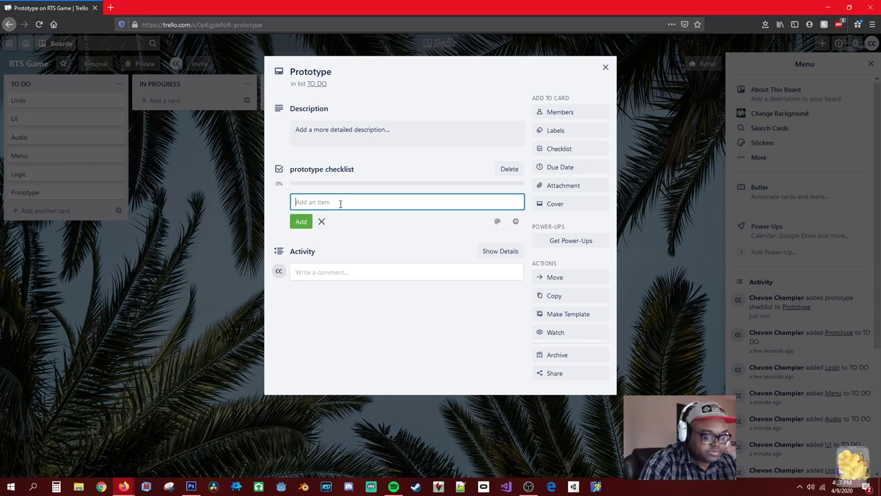
Add "player mouse input" as the first item of the prototype checklist
type("Uni")
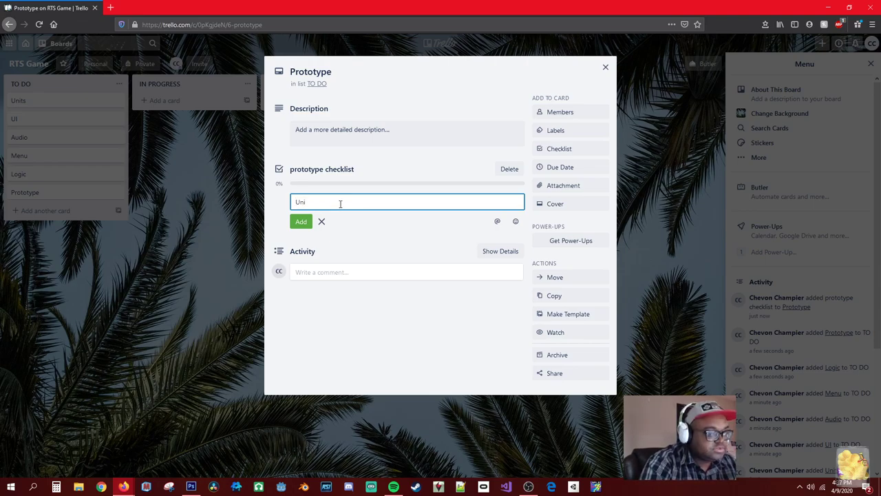
key("BackSpace")
key("BackSpace")
key("BackSpace")
type("pl")
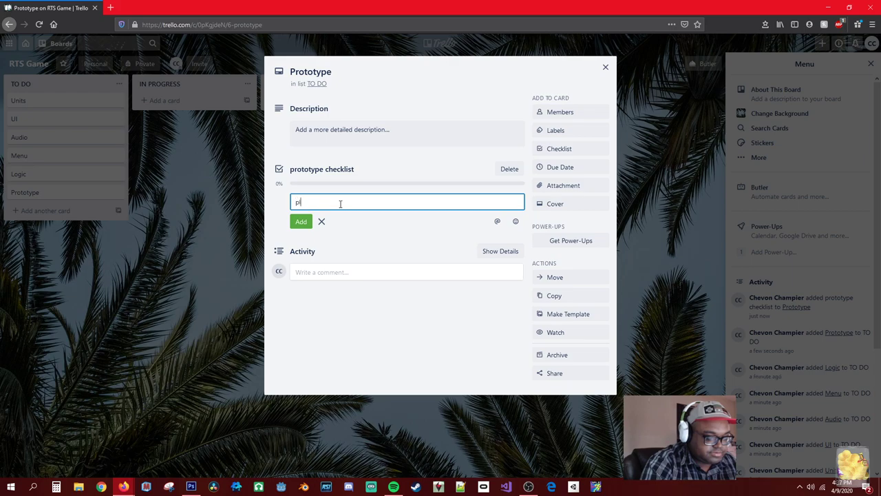
type("ayer ")
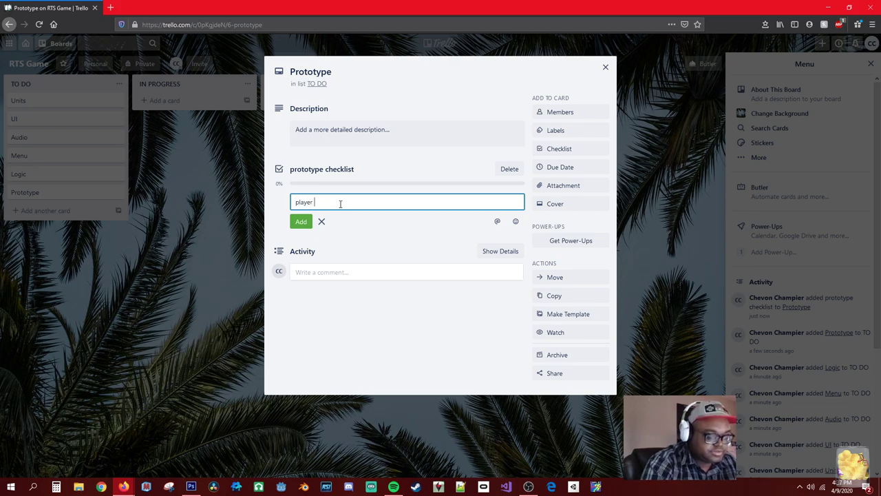
type("muous")
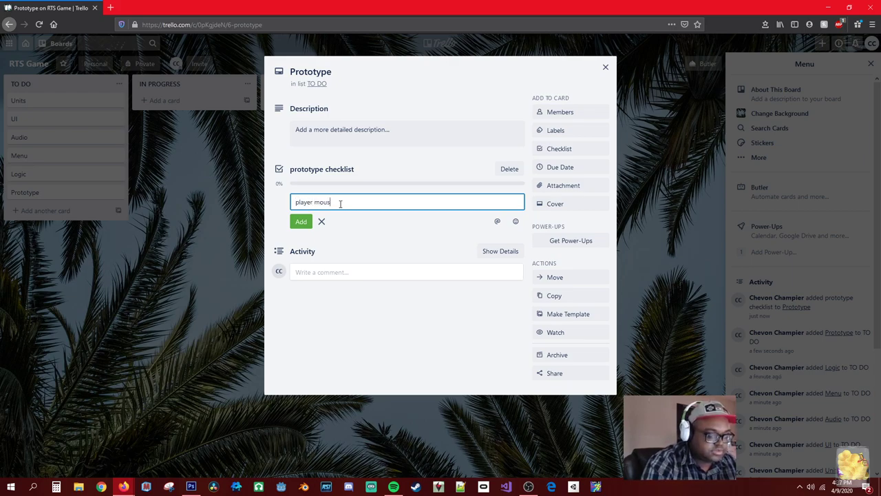
type("e input")
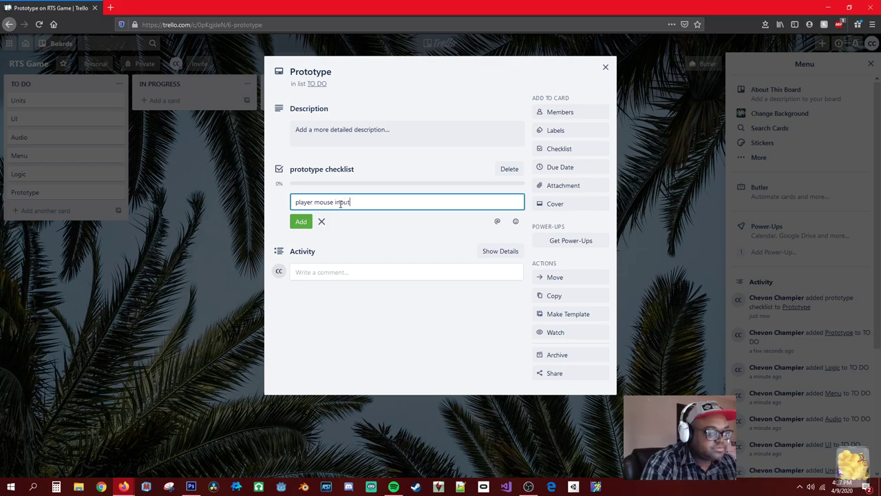
key("Return")
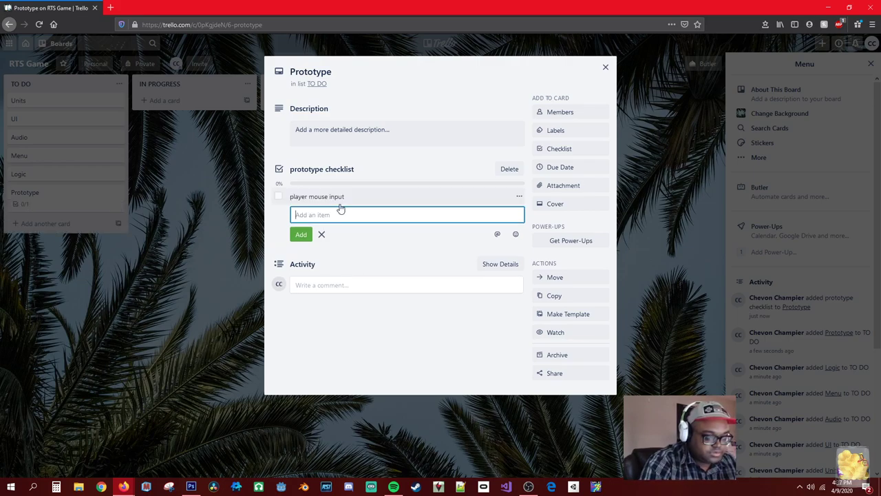
Add the items "unit selection" and "unit movement" to the prototype checklist below "player mouse input"
type("unit")
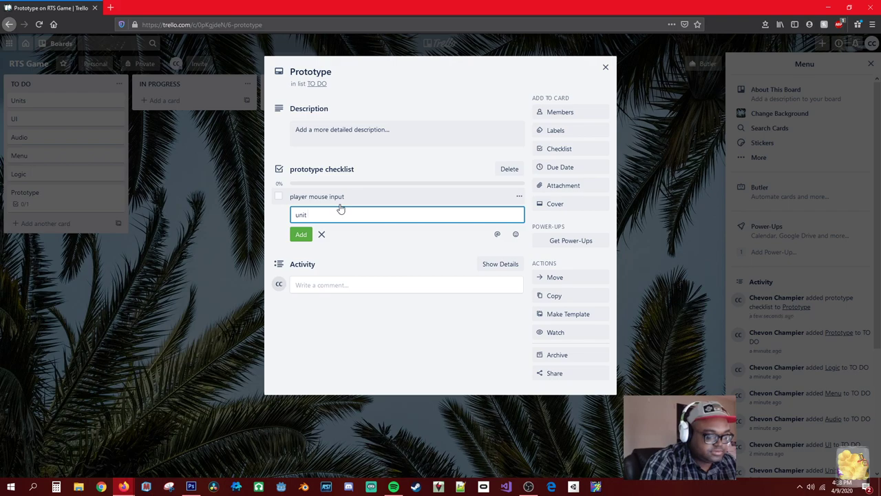
type(" selec")
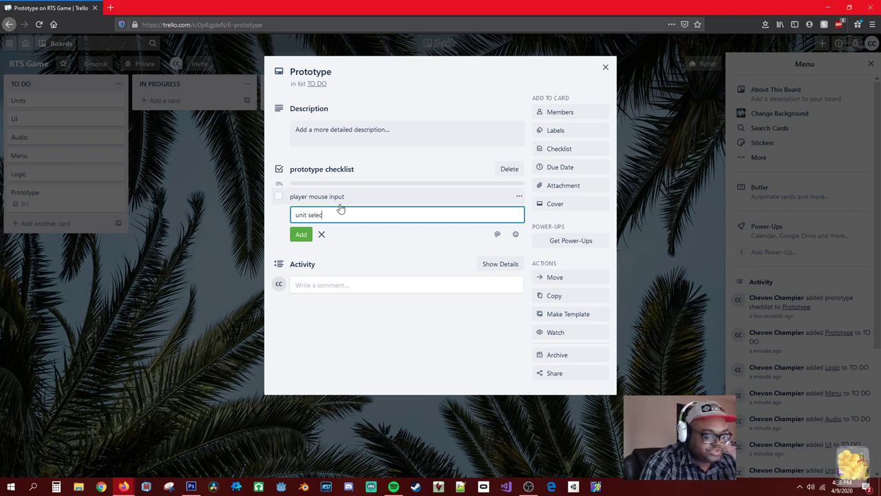
type("tion")
key("Return")
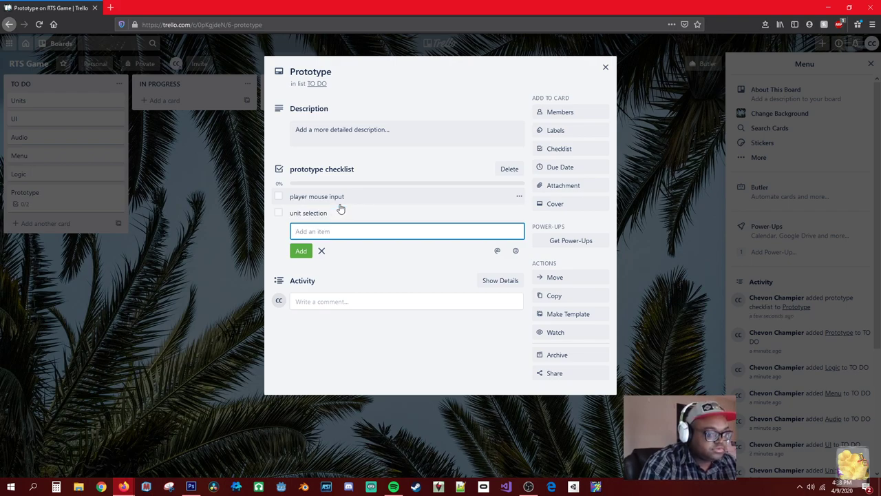
type("unit")
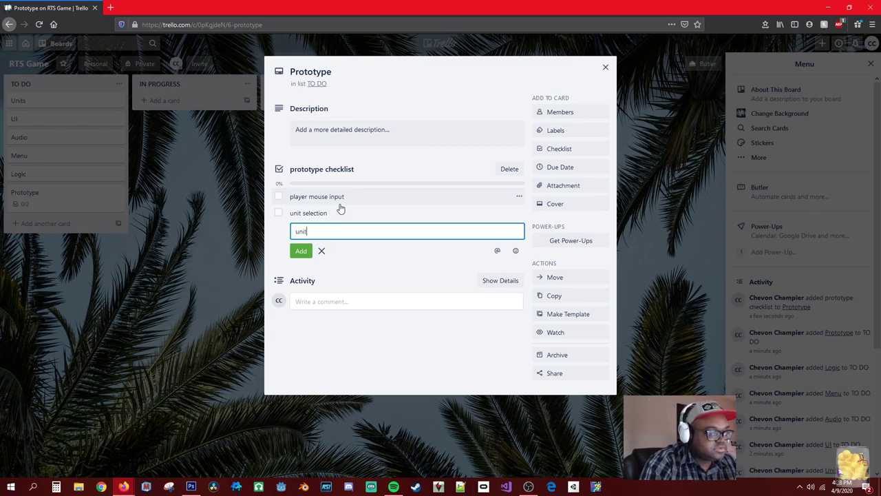
type(" movement")
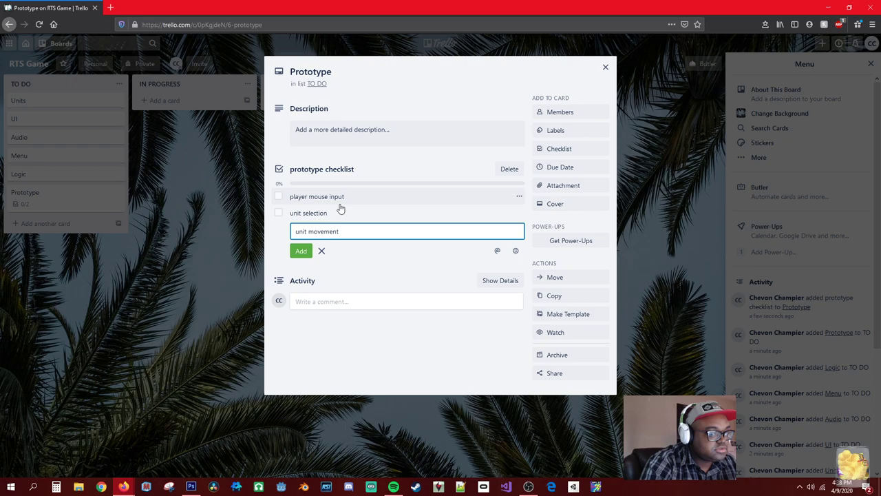
key("Return")
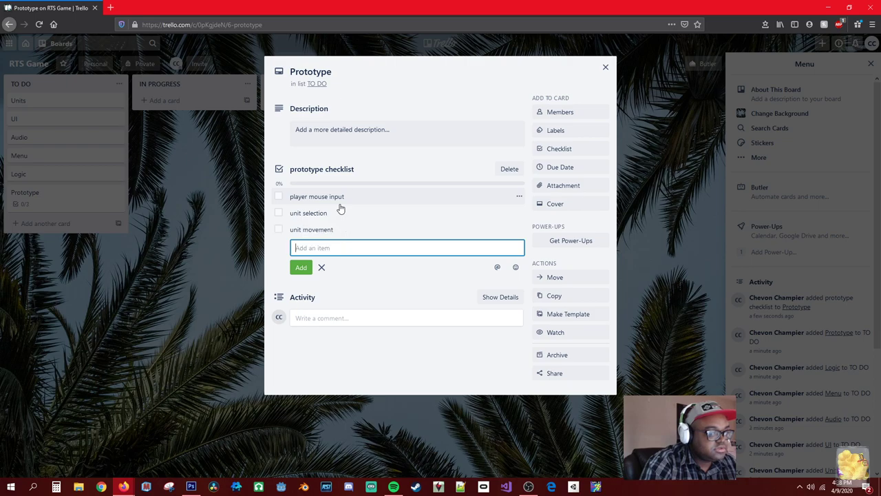
Add the items "unit action" and "unit death" to the prototype checklist below "unit movement"
type("unit")
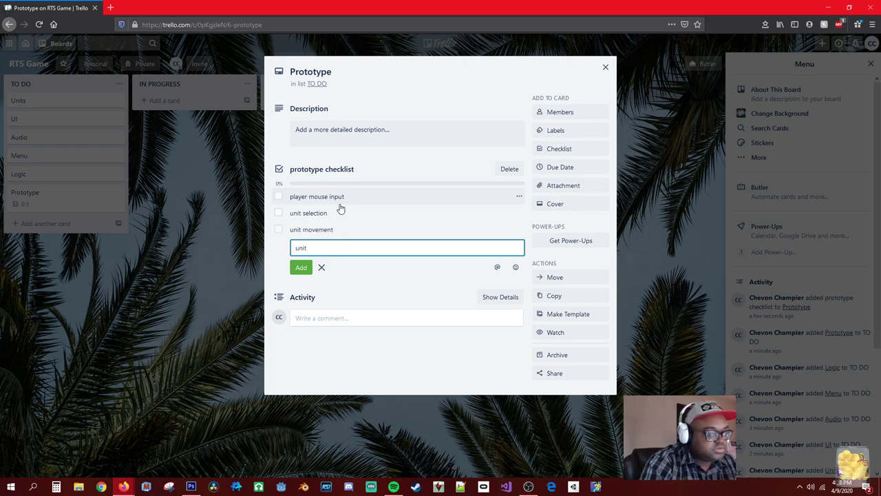
type(" acti")
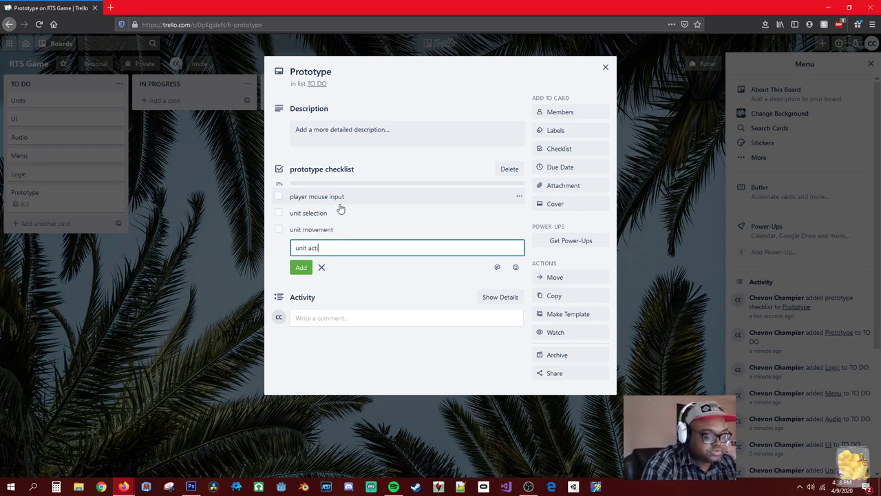
type("on")
key("Return")
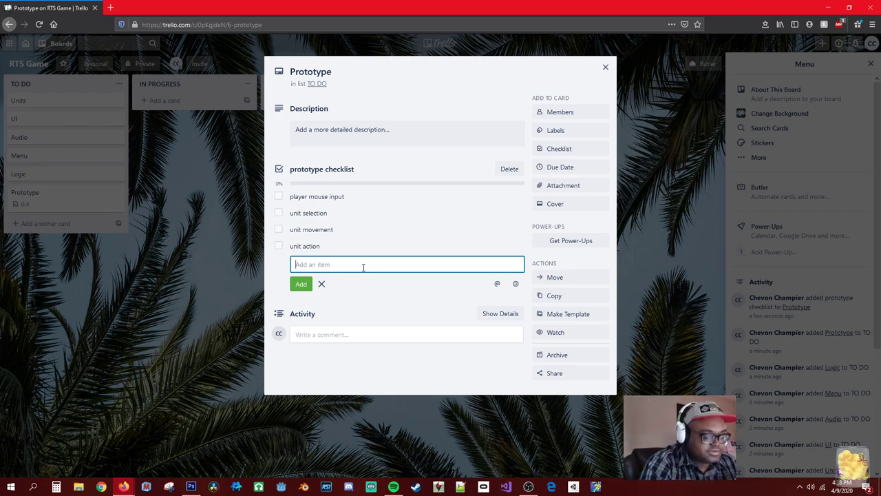
type("uni")
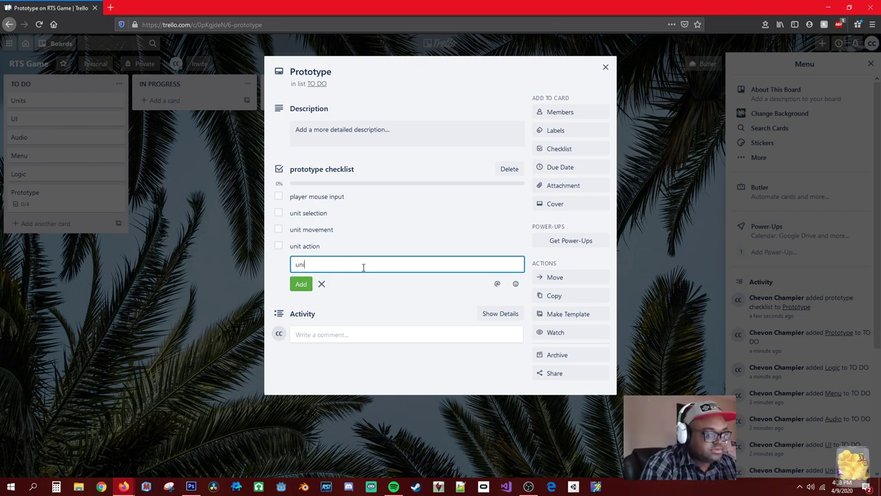
type("t de")
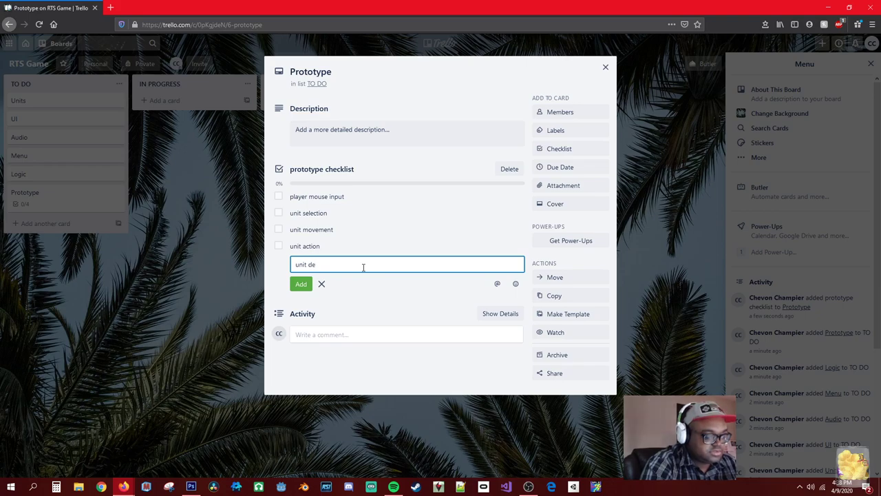
type("ath")
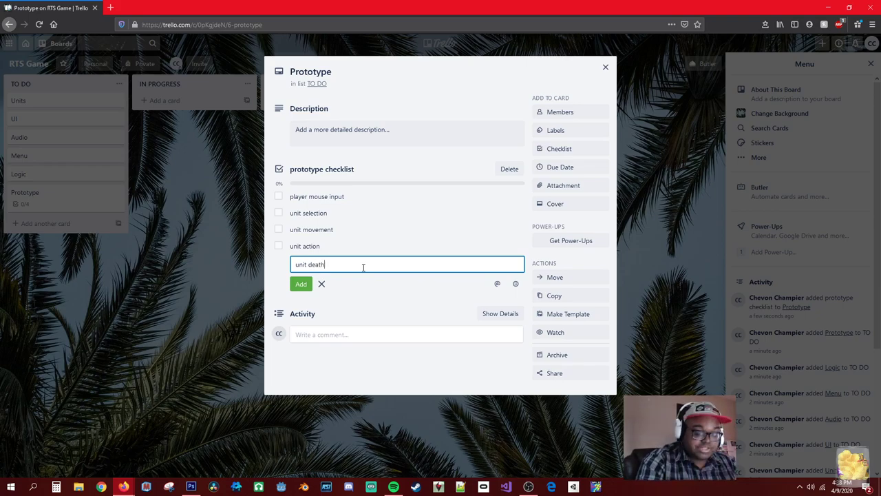
key("Return")
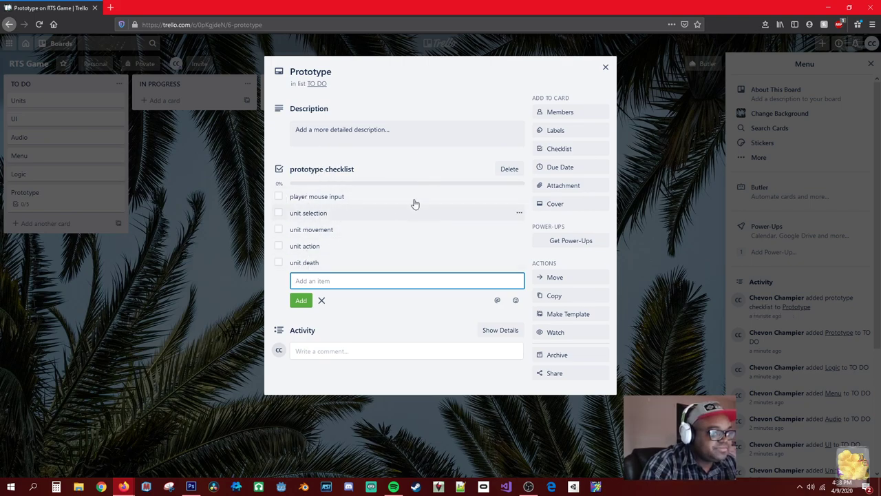
Close the Prototype card and move it from the TO DO list to the IN PROGRESS list
left_click(607, 67)
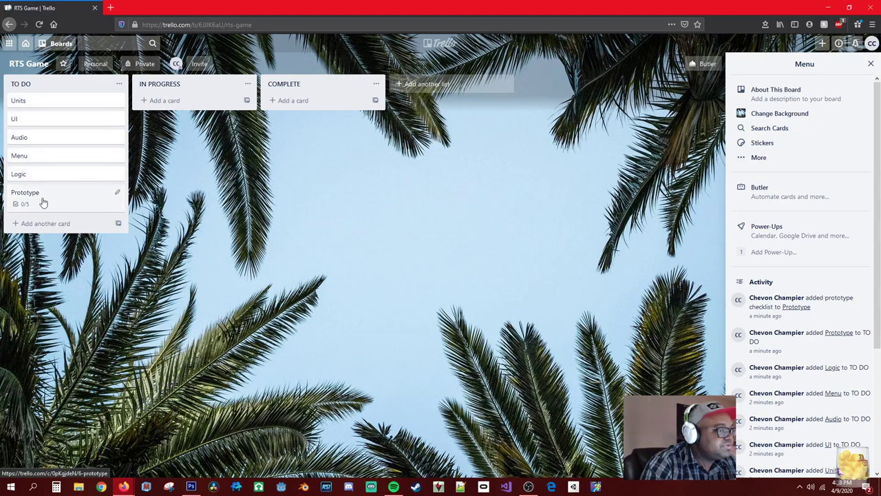
left_click(53, 198)
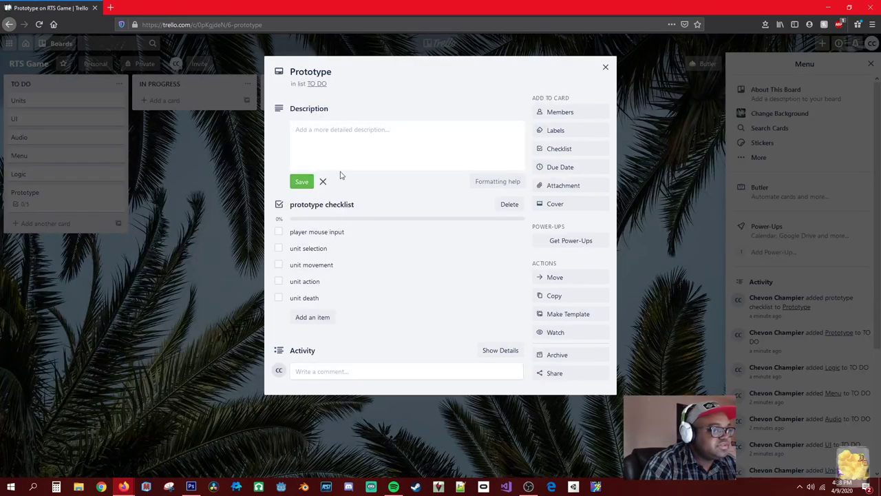
left_click(607, 67)
left_click_drag(79, 199, 196, 107)
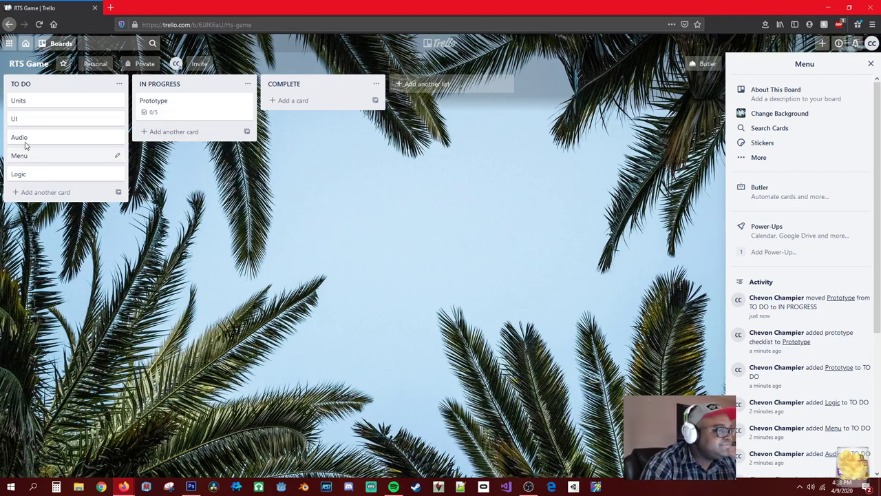
Add a checklist titled "soldier" to the Units card in the TO DO list
left_click(39, 105)
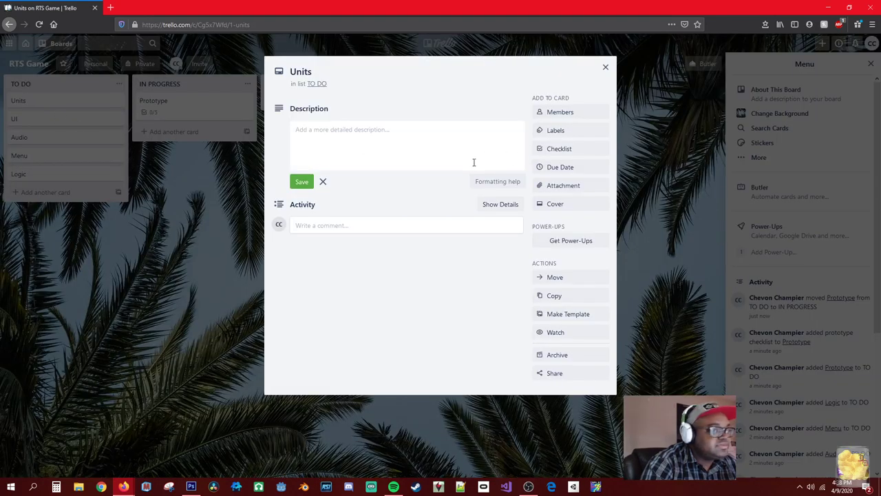
left_click(573, 151)
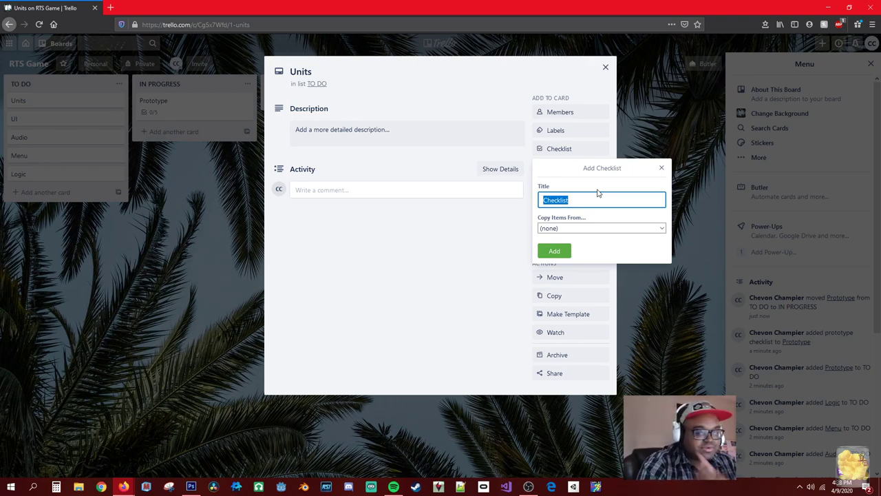
key("BackSpace")
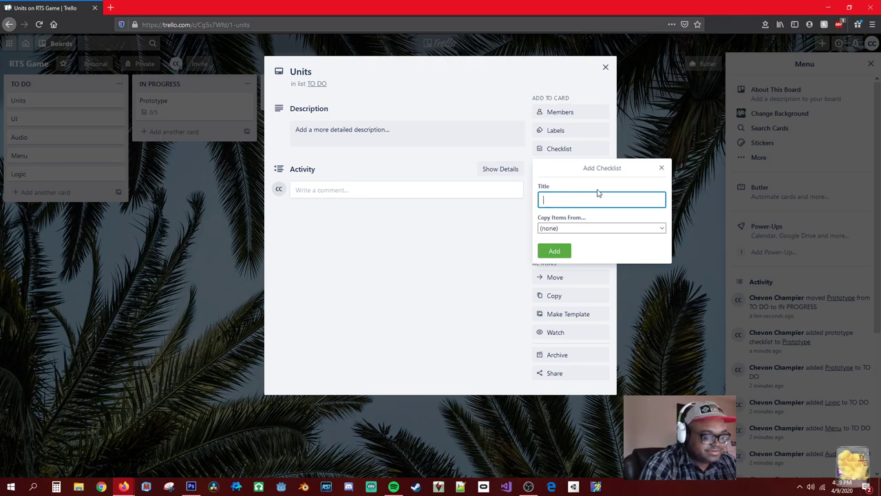
type("sol")
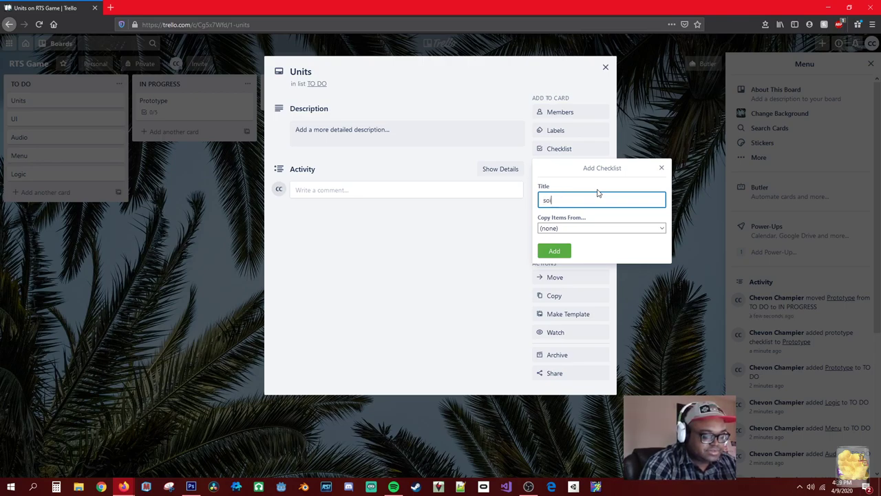
key("BackSpace")
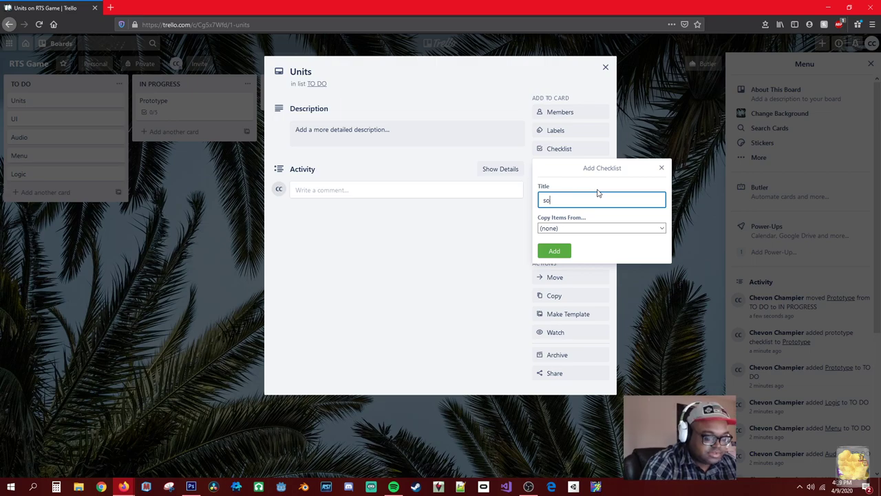
type("ldier")
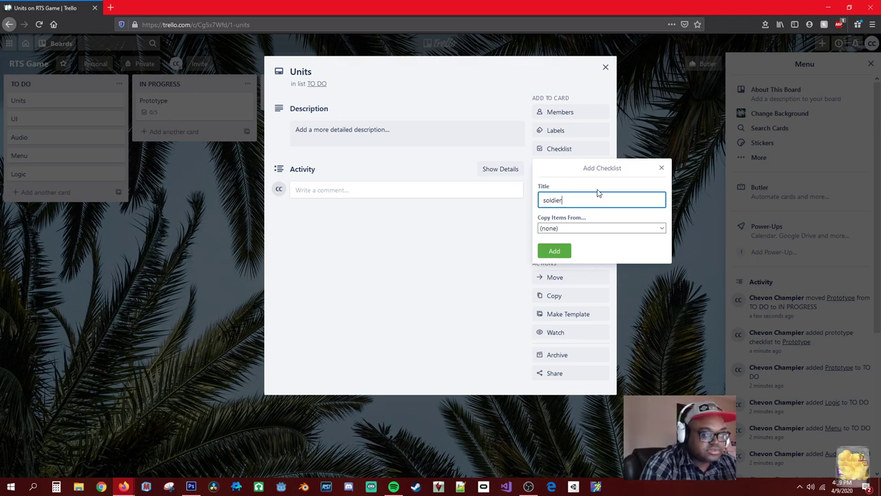
key("Return")
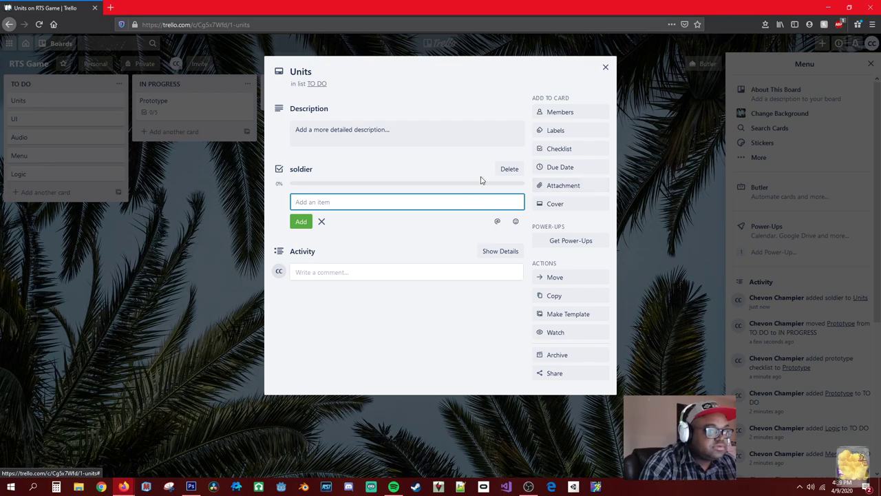
Delete the "soldier" checklist from the Units card
left_click(509, 169)
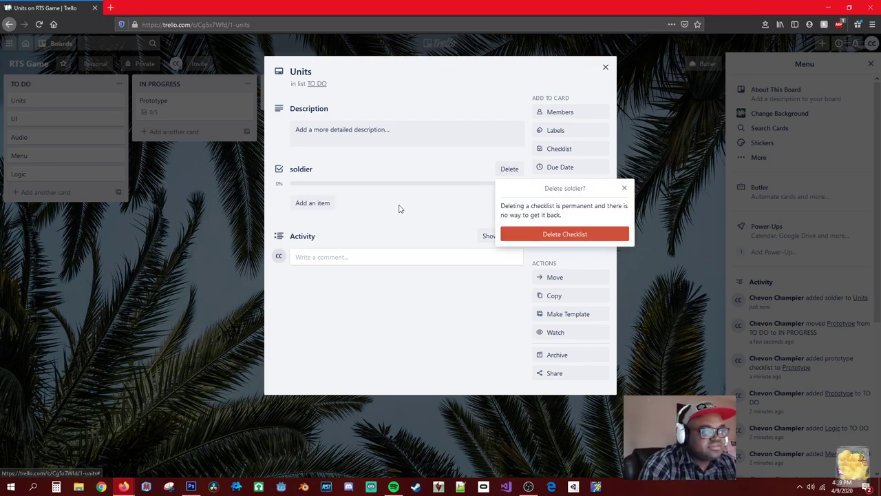
left_click(534, 235)
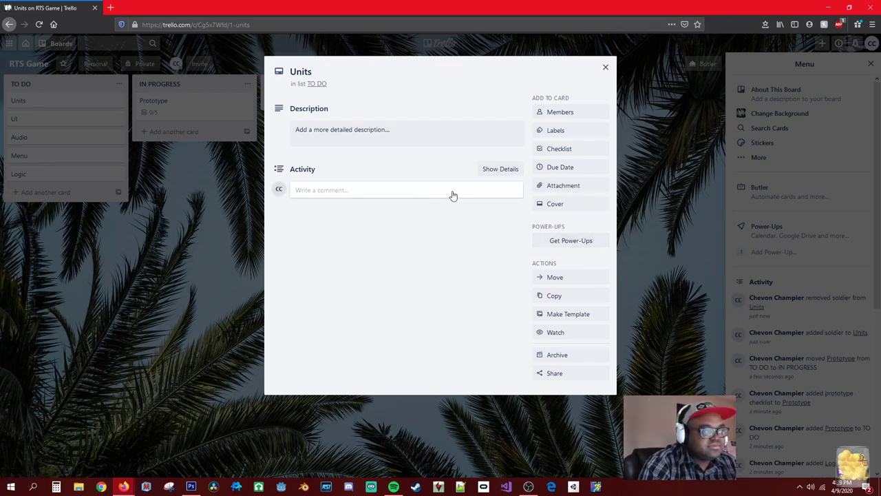
Add a checklist titled "basic" to the Units card
left_click(567, 149)
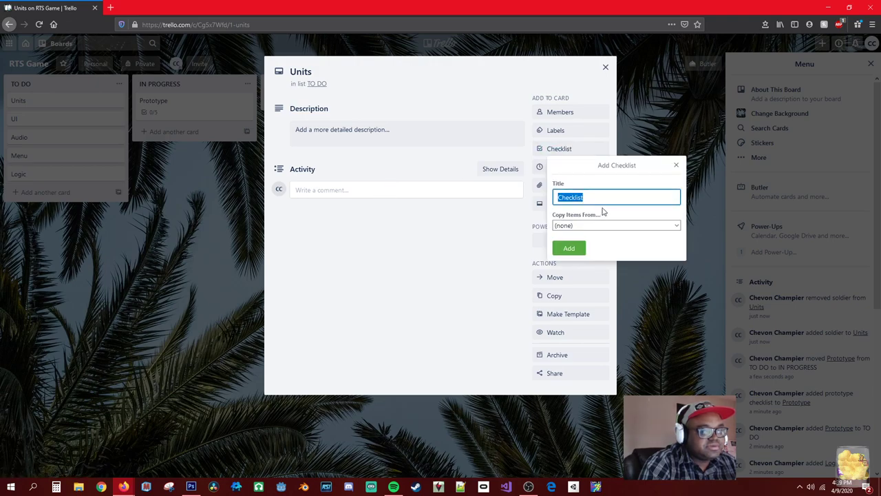
key("BackSpace")
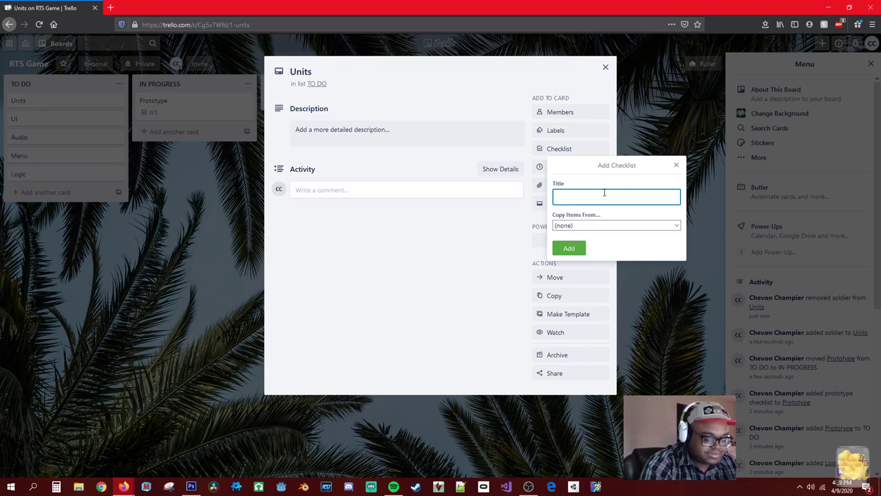
type("si")
key("BackSpace")
key("BackSpace")
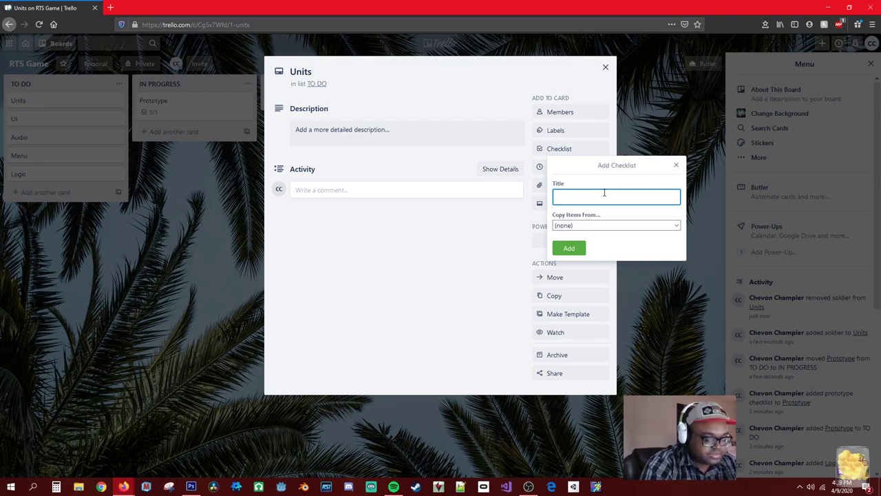
type("simp")
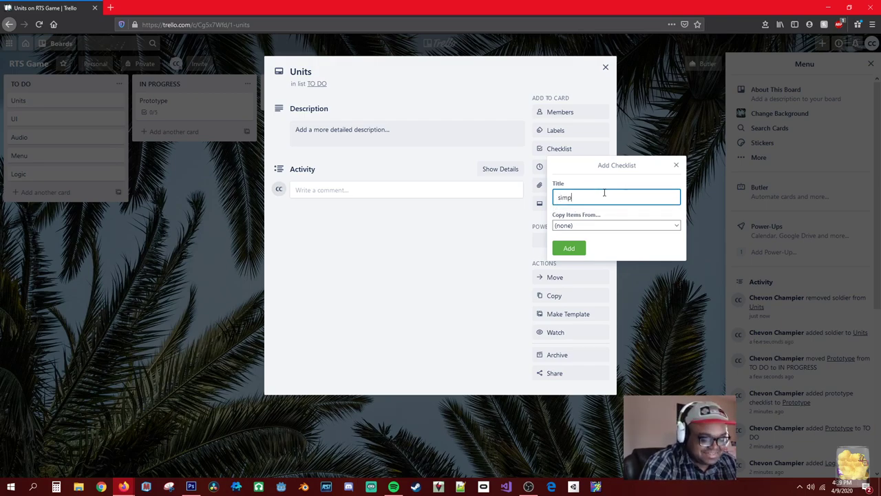
type("le")
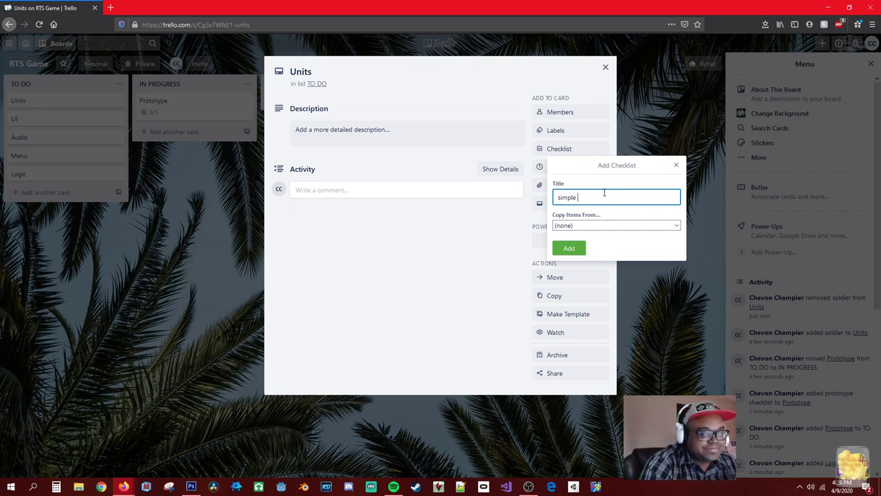
type(" uni")
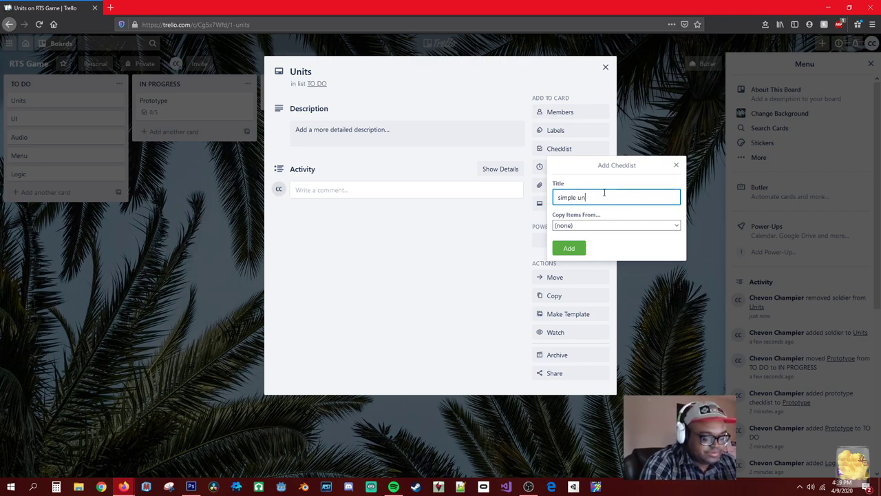
key("BackSpace")
key("BackSpace")
key("BackSpace")
key("ctrl+BackSpace")
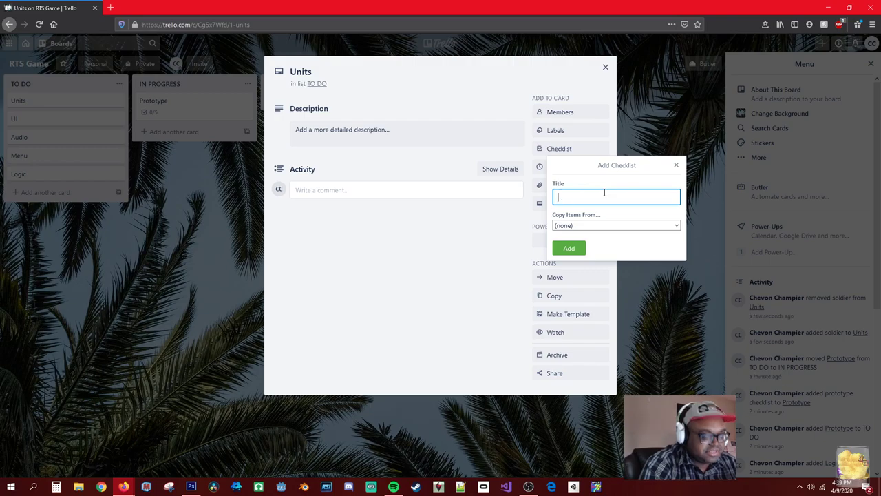
type("basic")
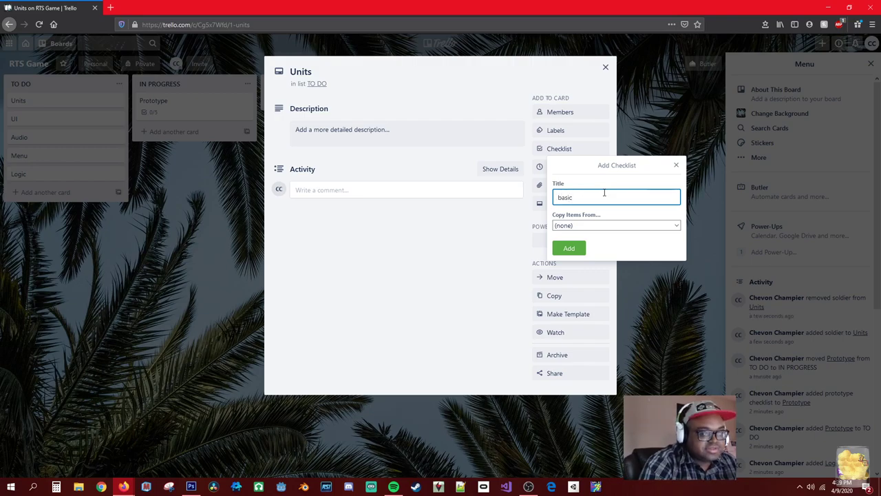
key("Return")
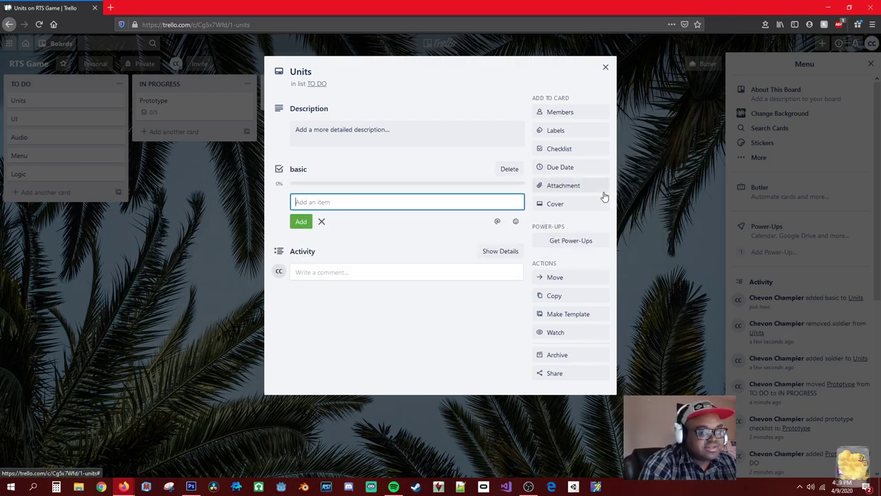
Rename the "basic" checklist on the Units card to "player units"
left_click(502, 175)
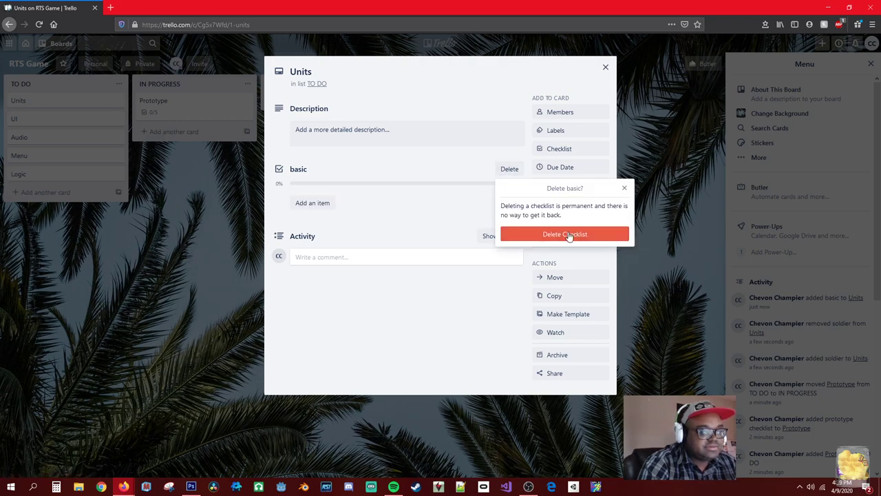
left_click(303, 171)
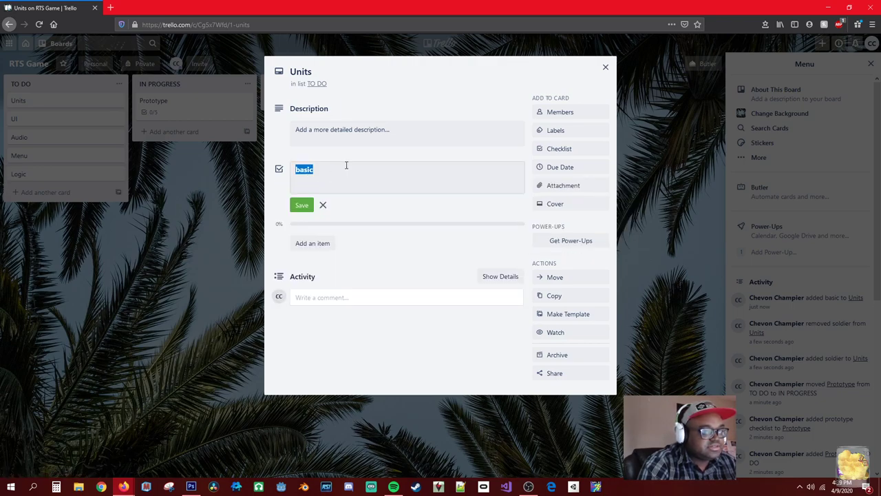
left_click(340, 171)
double_click(307, 171)
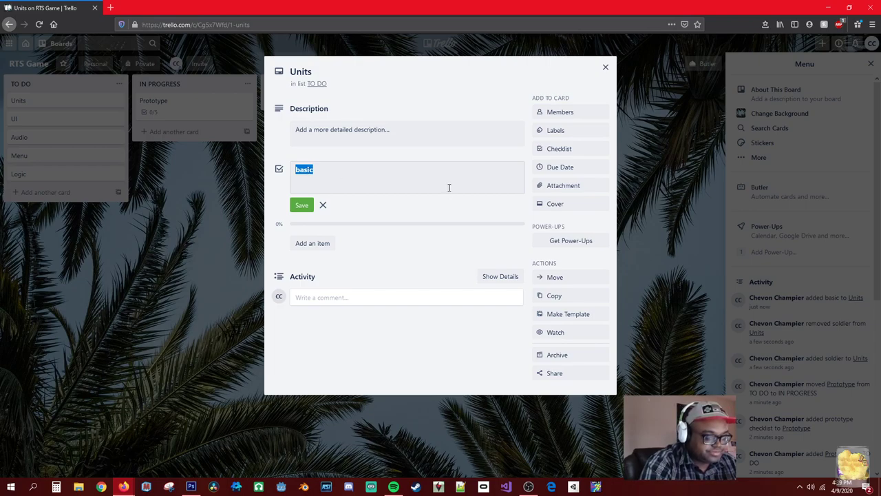
type("pl")
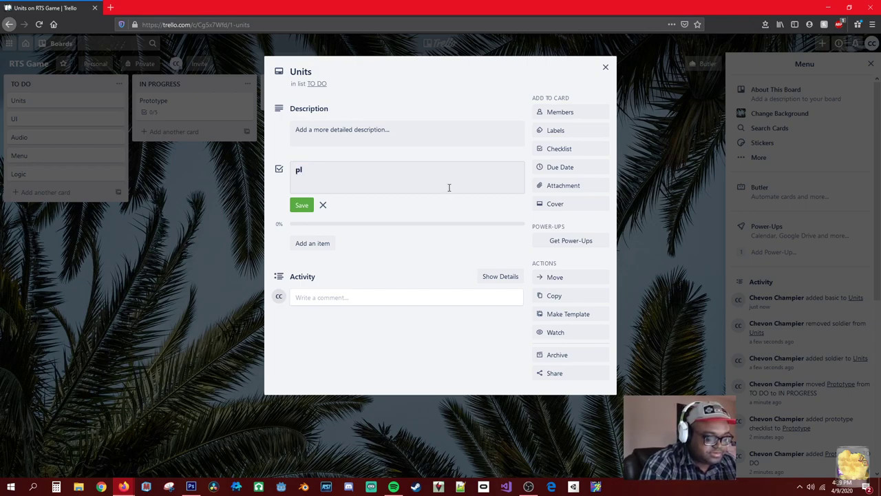
type("ayer u")
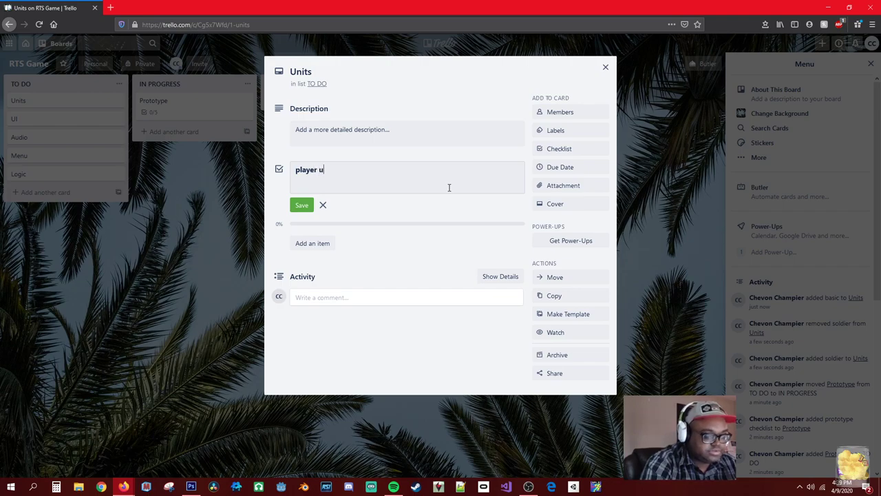
type("nit")
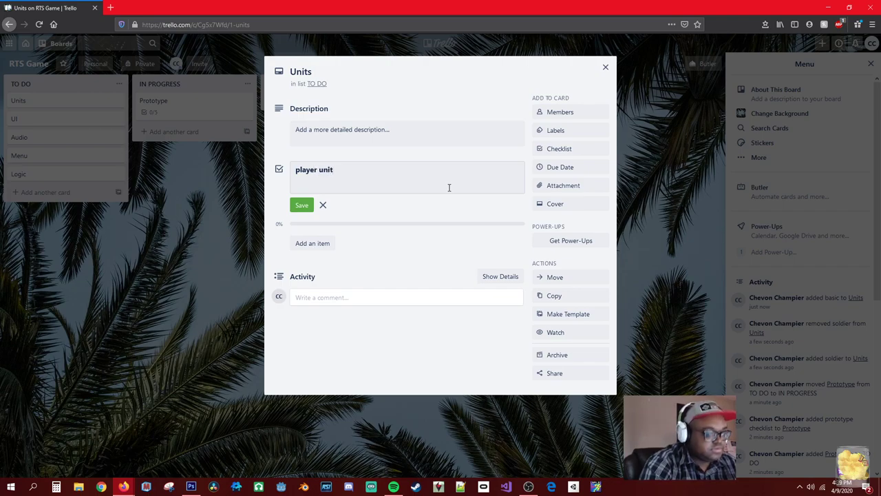
type("s")
key("Return")
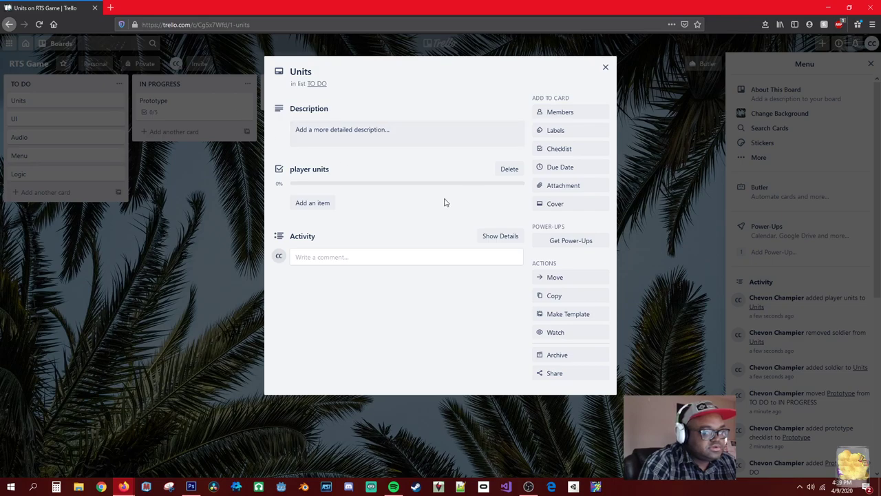
Add the items "unit 1" and "unit 2" to the "player units" checklist
left_click(315, 173)
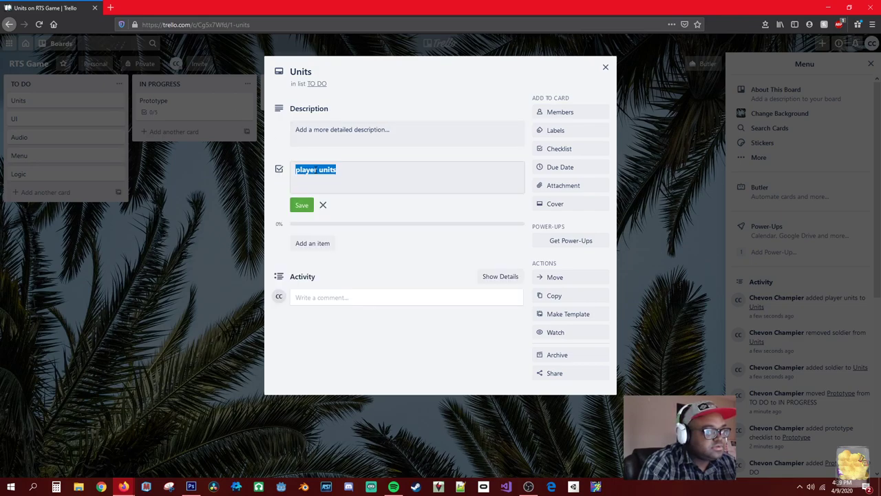
left_click(282, 203)
left_click(336, 202)
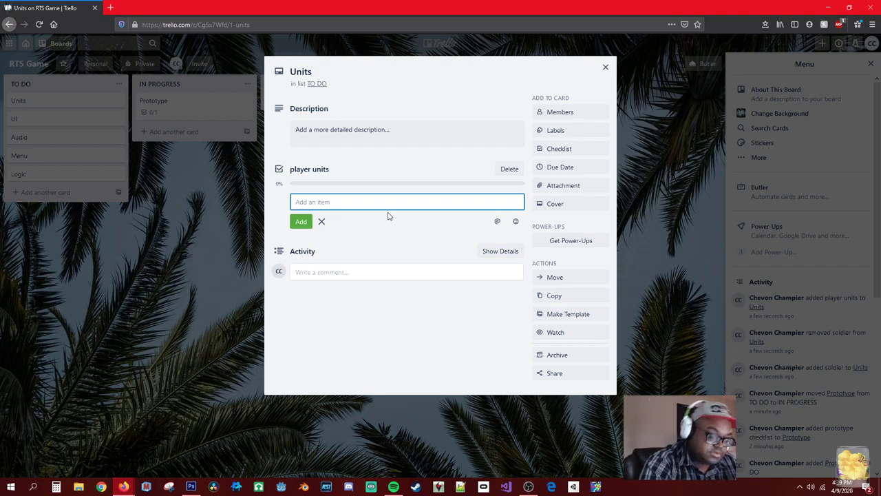
type("unit 1")
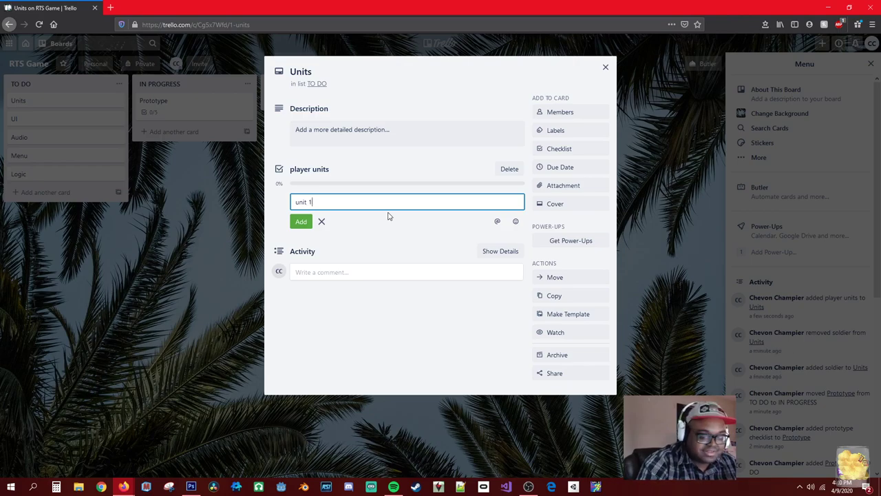
key("Return")
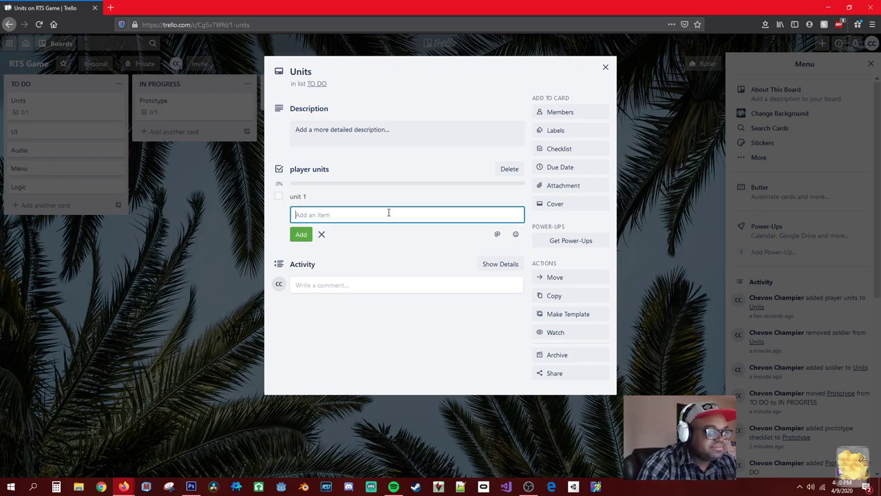
type("unit")
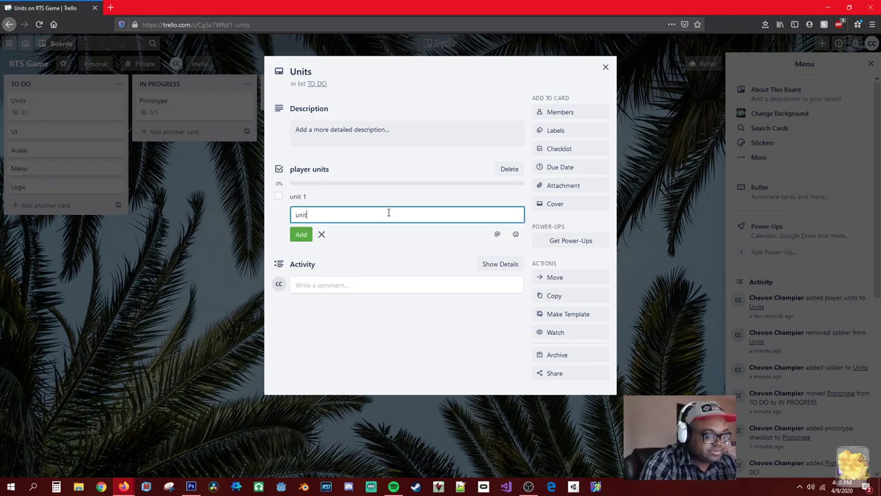
type(" 2")
key("Return")
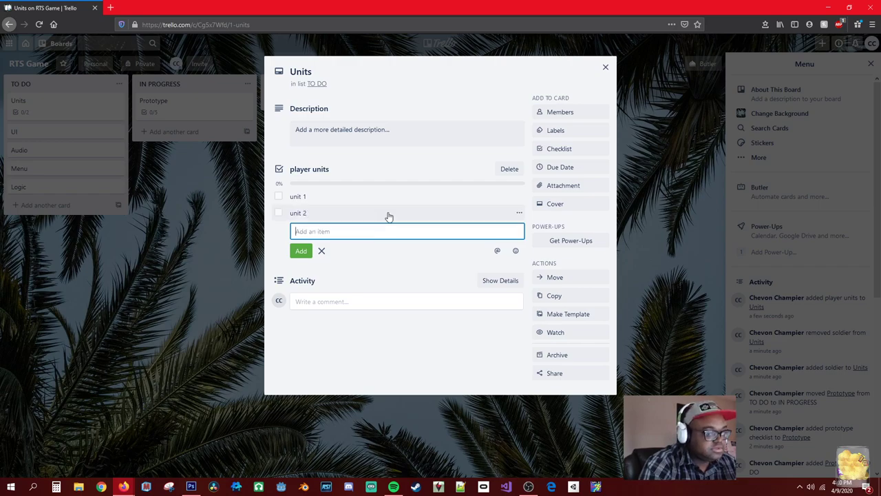
Add the item "unit 3" to the "player units" checklist on the Units card
type("unit")
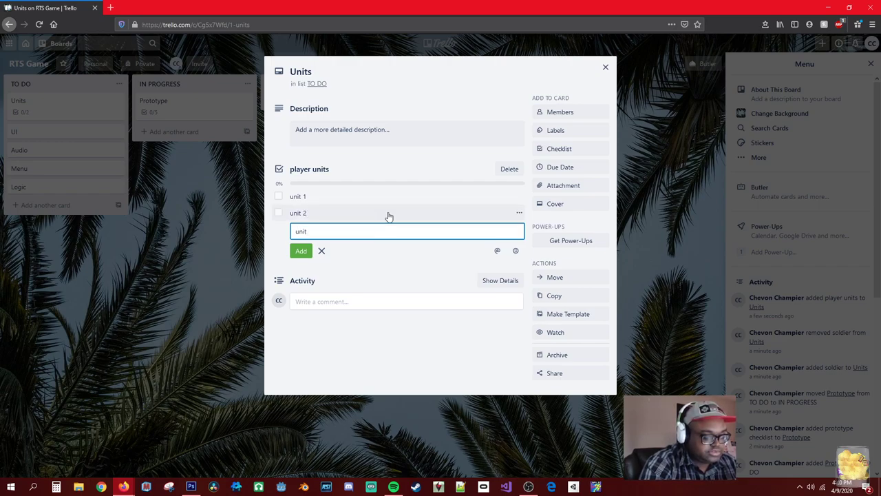
type(" 3")
key("Return")
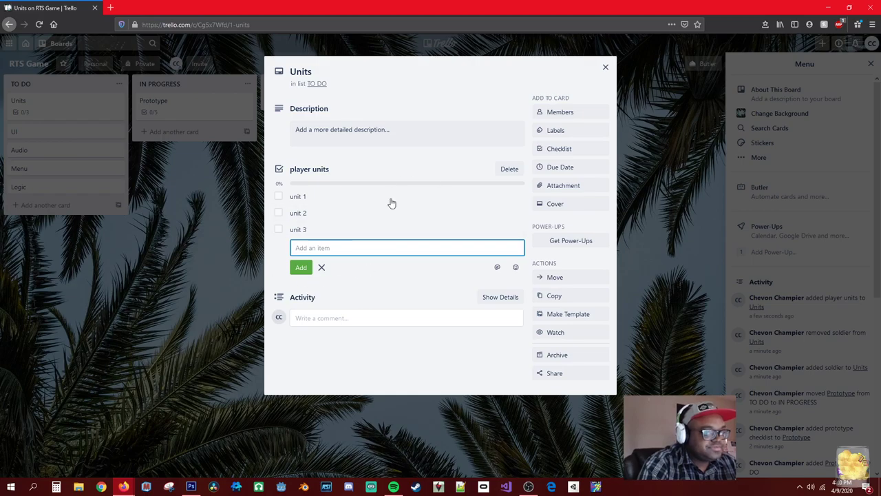
Edit the "unit 1" checklist item to read "unit 1 - fast but weak", without any stray trailing character
left_click(314, 197)
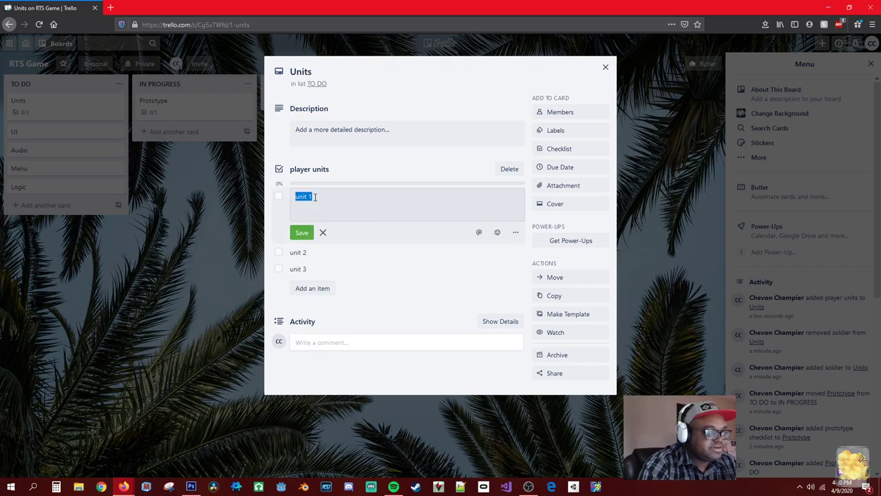
left_click(321, 197)
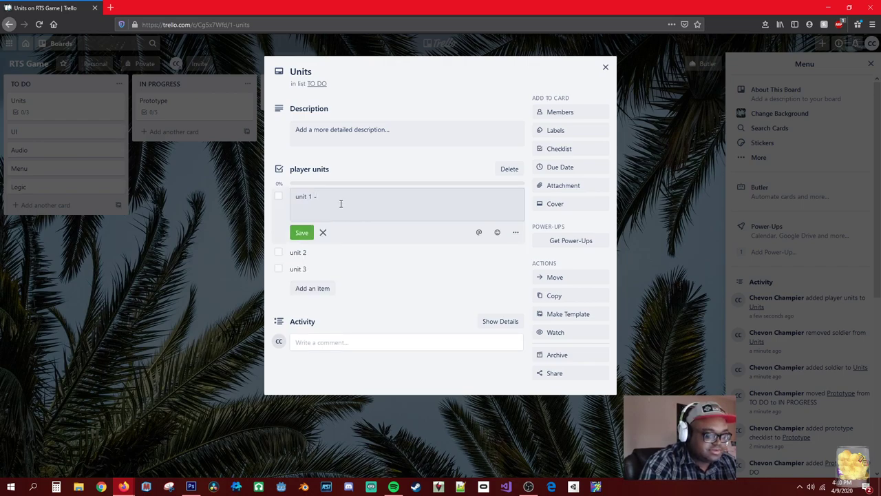
type("- ")
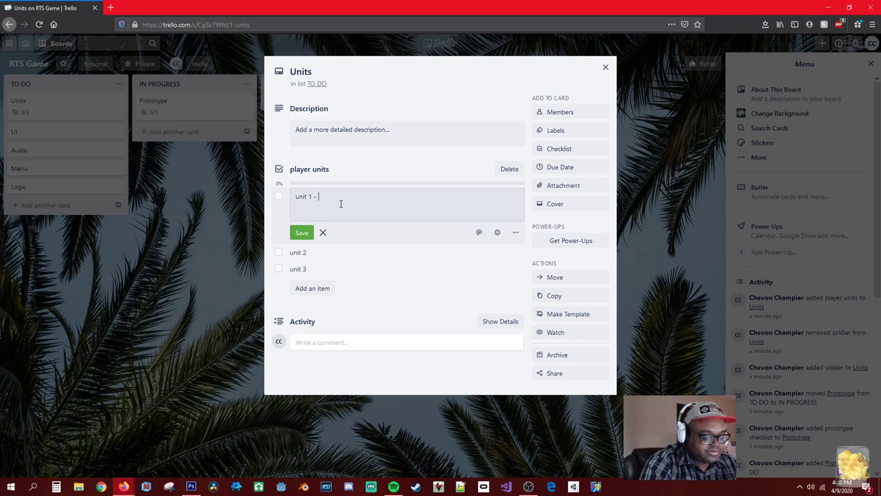
type("fa")
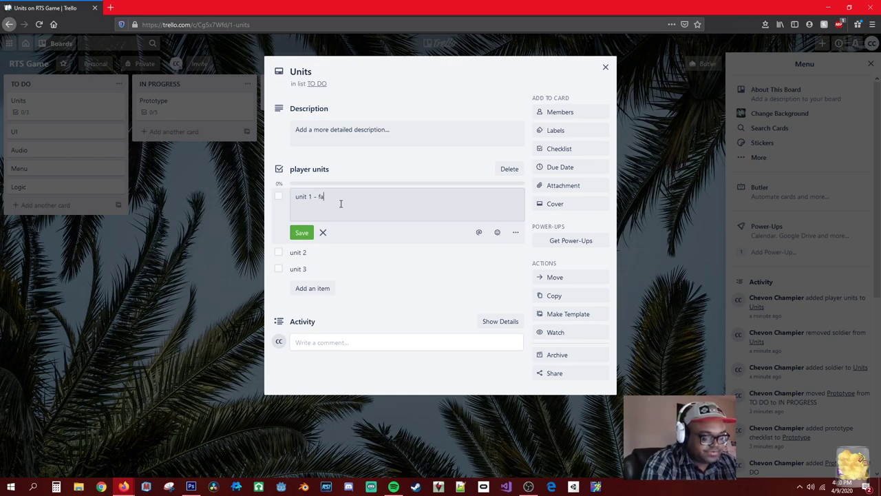
type("st but w")
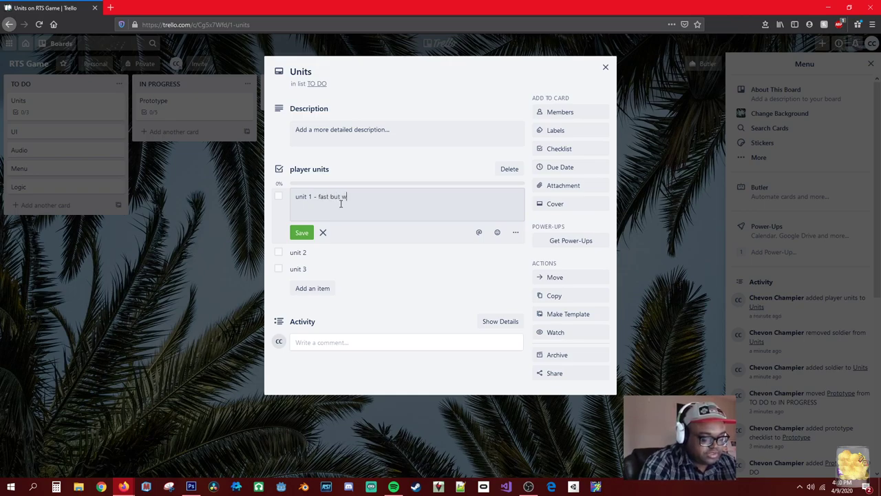
type("eak]")
key("Return")
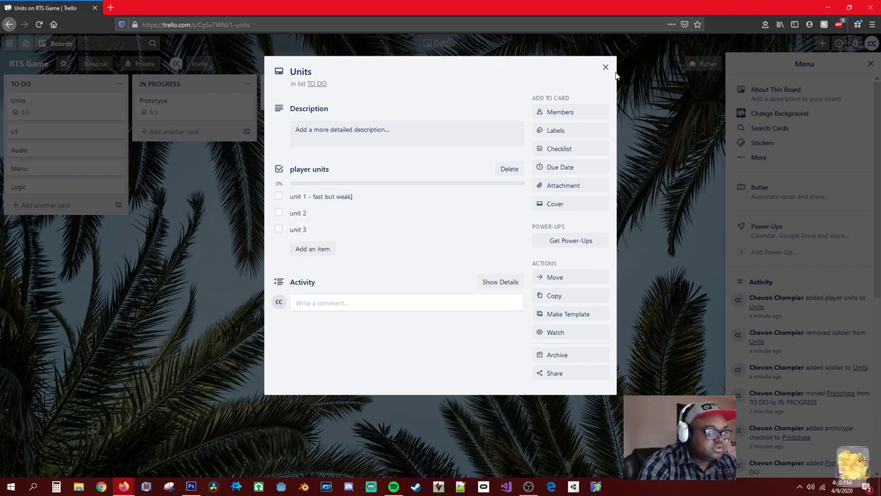
left_click(303, 229)
left_click(344, 197)
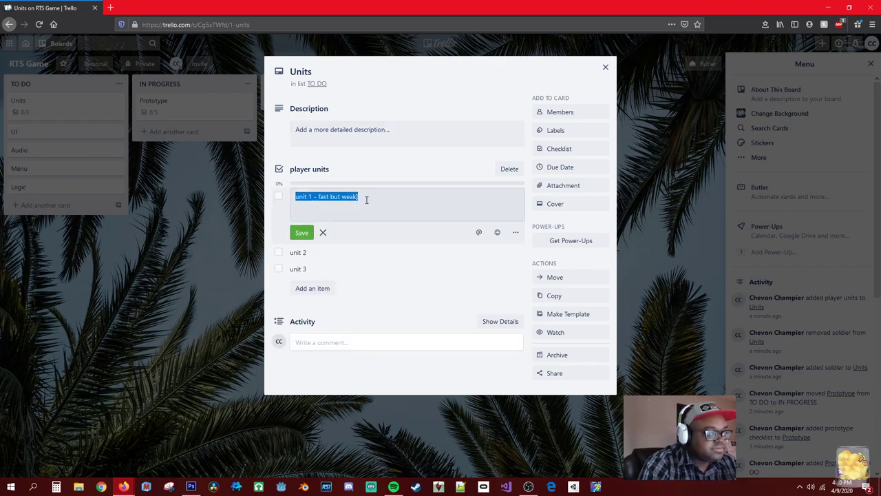
left_click(378, 197)
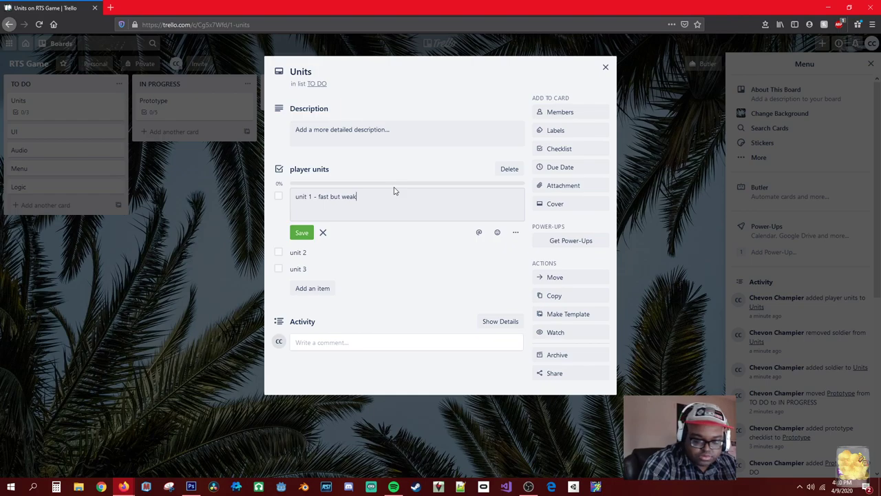
key("Return")
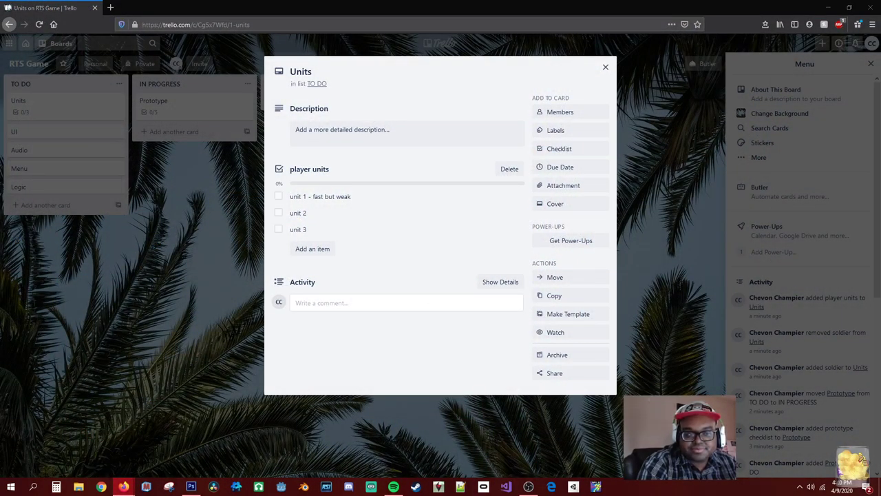
Extend the "unit 2" checklist item with the description "med speed, mid damage" after a dash
left_click(310, 213)
left_click(314, 214)
type("-")
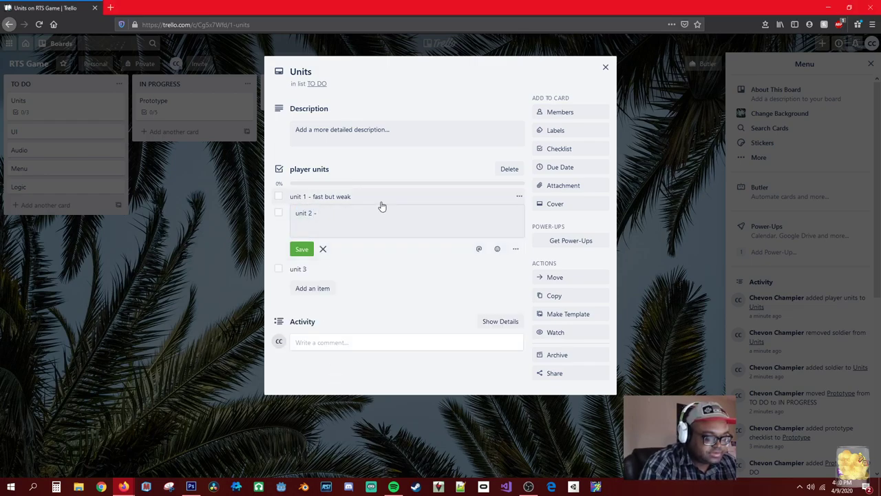
type(" med spee")
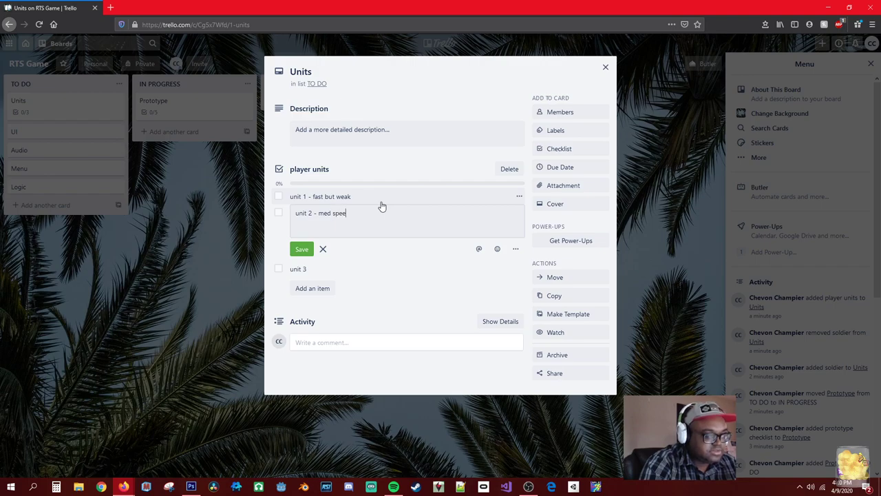
type("d but")
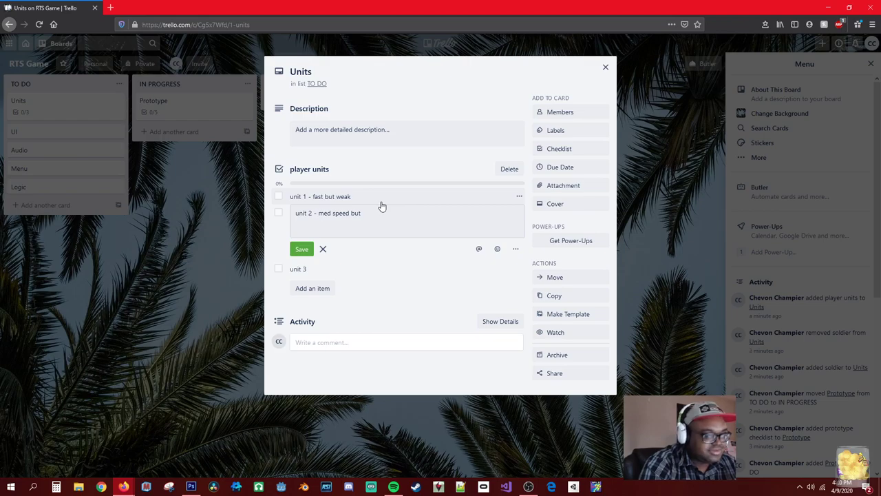
key("BackSpace")
key("BackSpace")
key("BackSpace")
key("BackSpace")
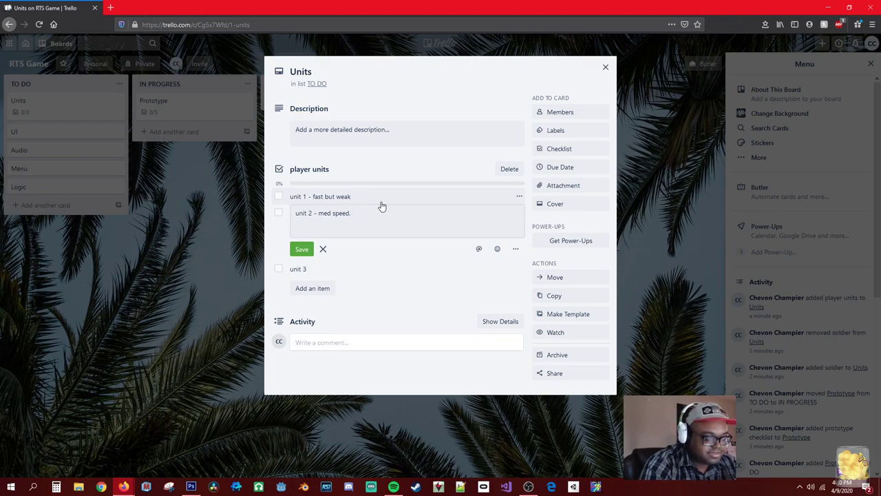
type(". mi")
key("BackSpace")
type("e")
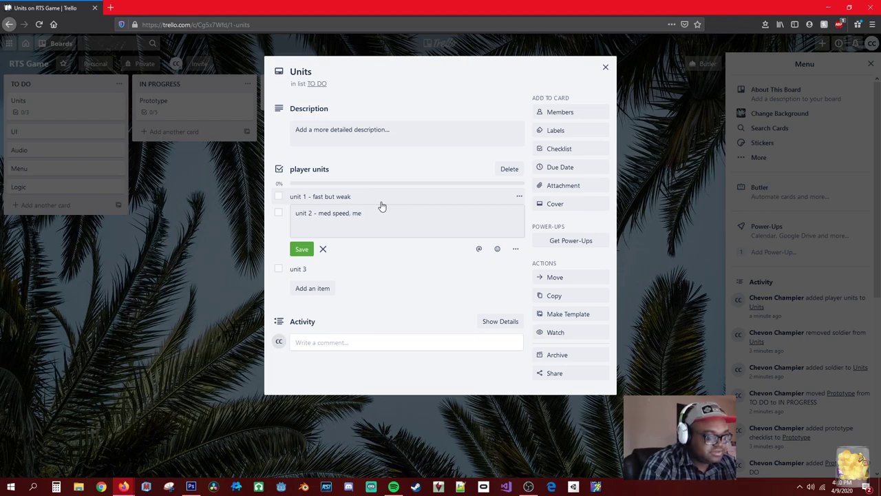
key("BackSpace")
type("id da")
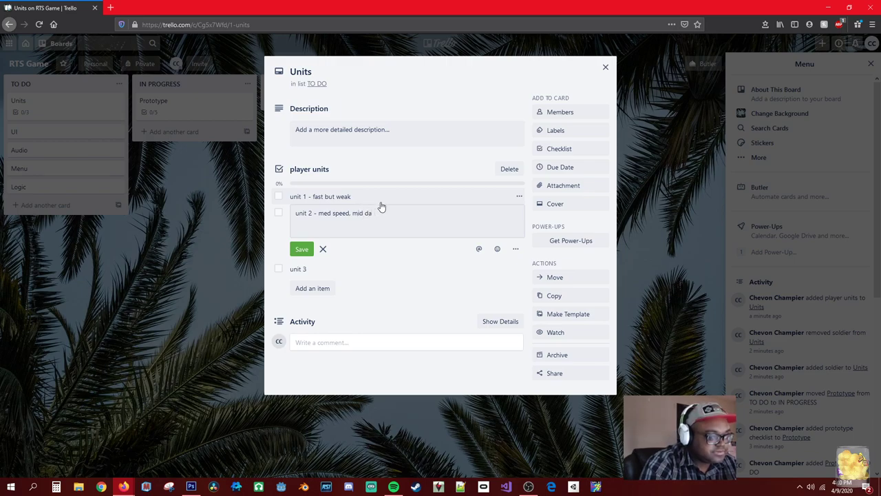
type("mage (")
key("Return")
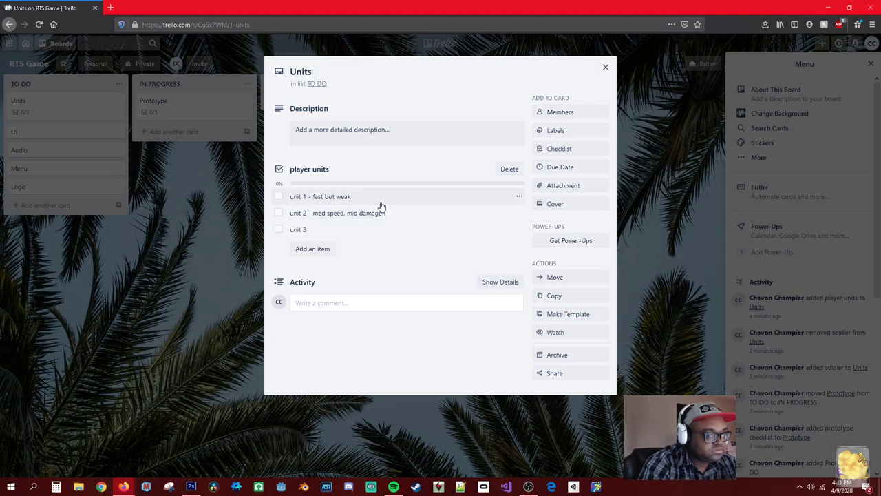
Remove the stray trailing character from the unit 2 item so it reads "unit 2 - med speed, mid damage"
left_click(398, 214)
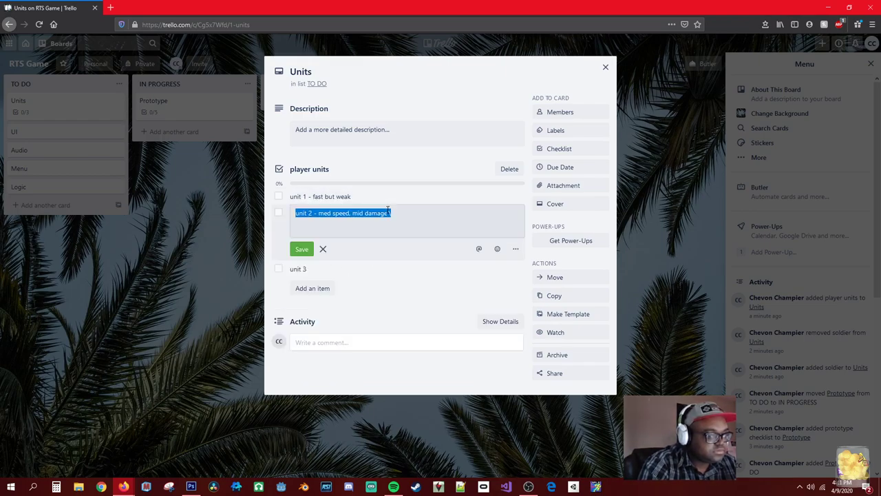
left_click(399, 214)
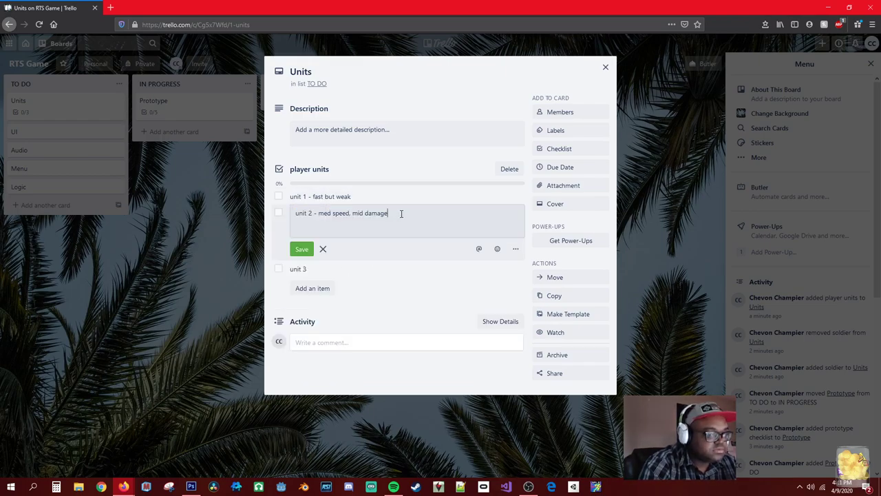
key("Return")
Edit the "unit 3" checklist item to read "unit 3 - slow high damage" and close the Units card
left_click(321, 229)
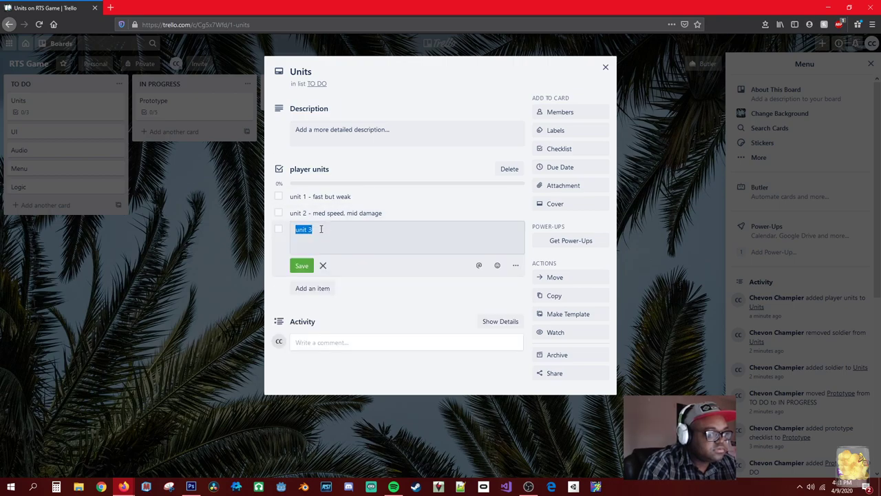
left_click(396, 237)
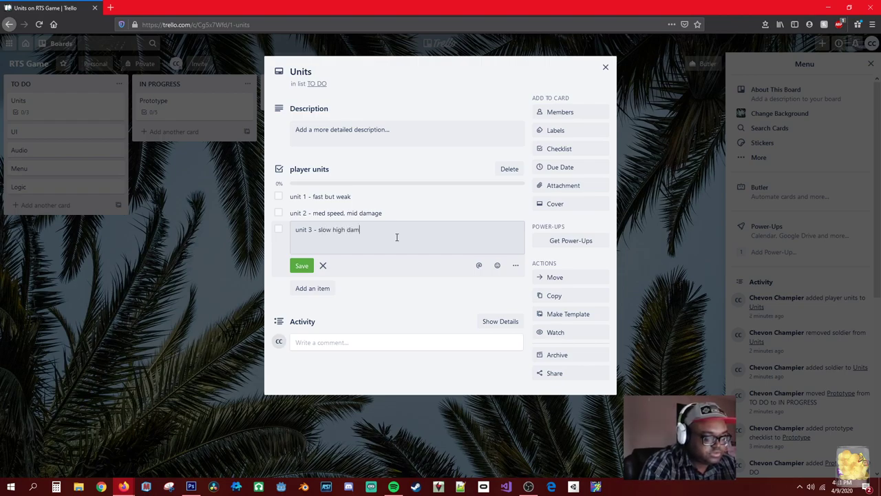
key("Return")
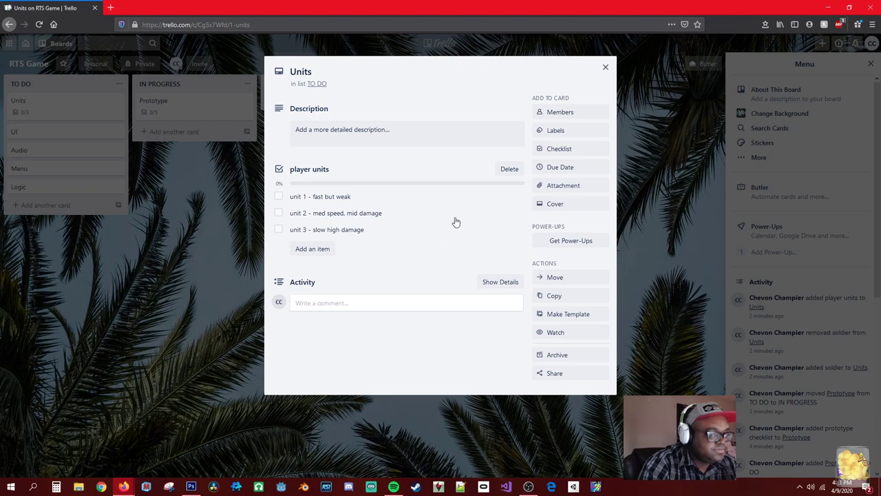
left_click(606, 69)
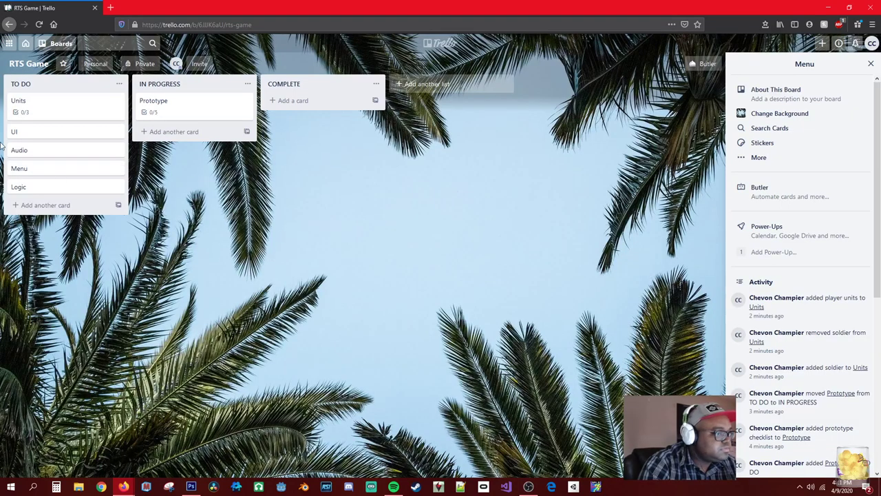
Open the UI card from the TO DO list and add a checklist titled "UI elementt"
left_click(40, 131)
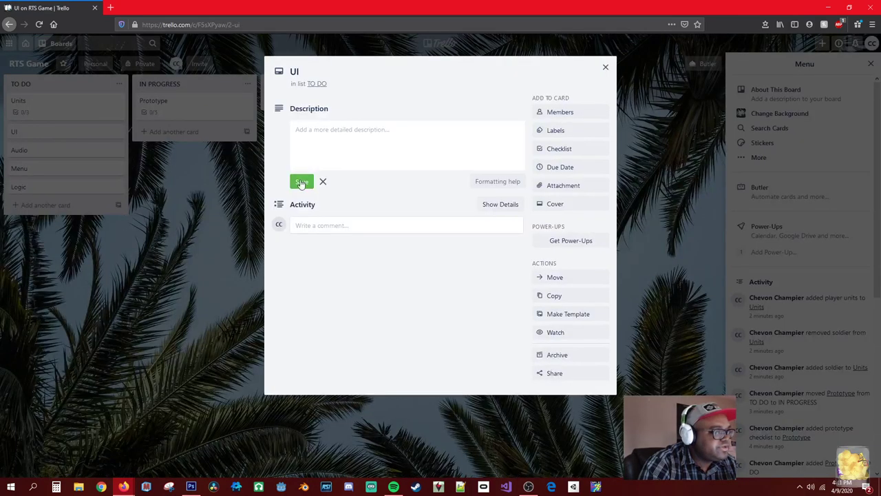
left_click(338, 131)
left_click(333, 227)
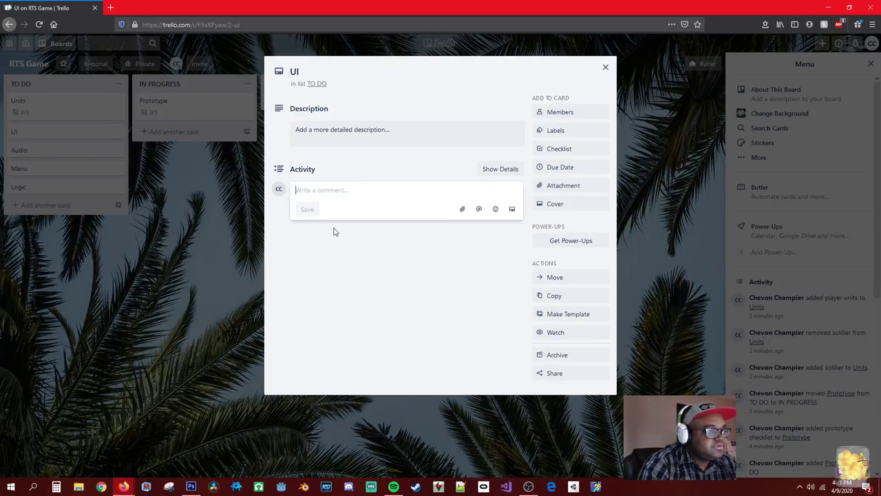
left_click(321, 132)
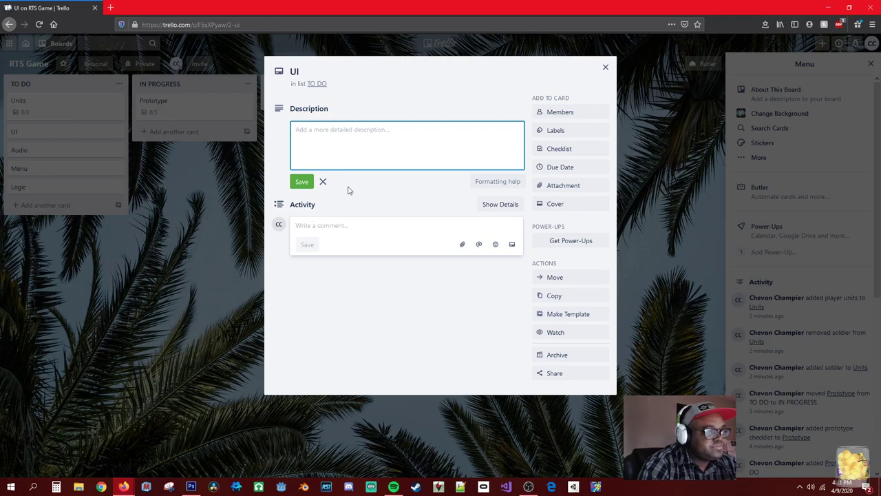
left_click(566, 148)
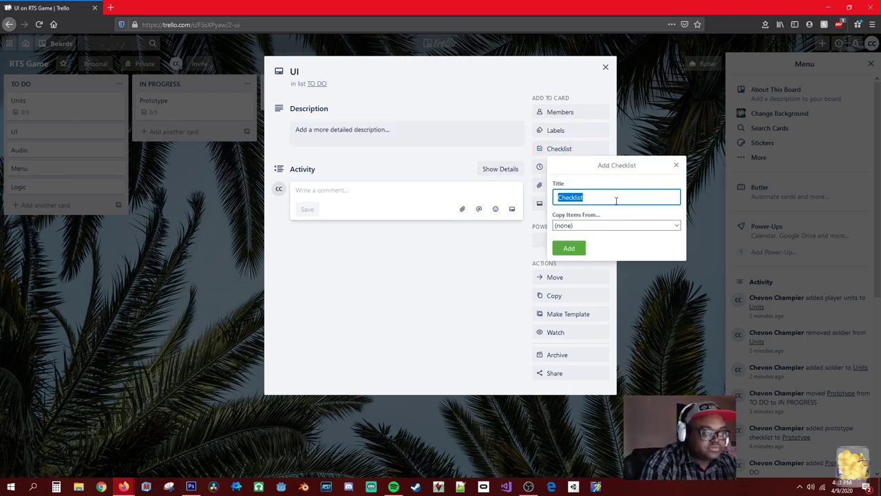
type("UI")
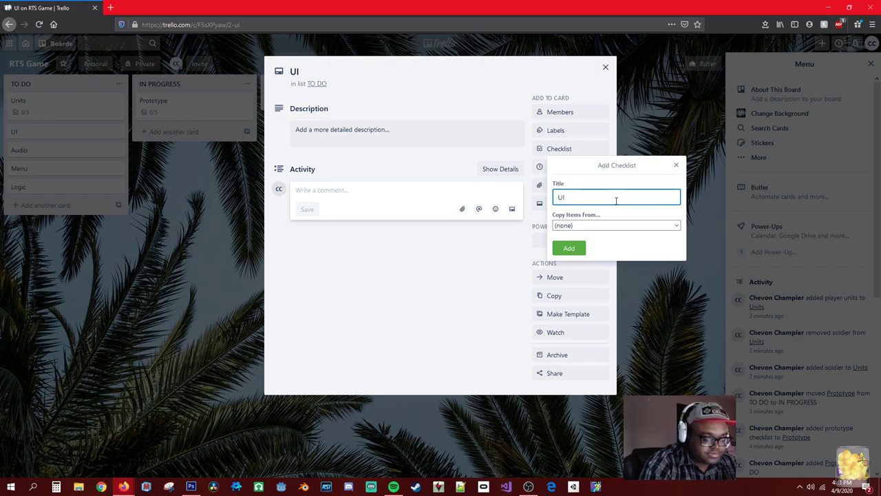
type(" elem")
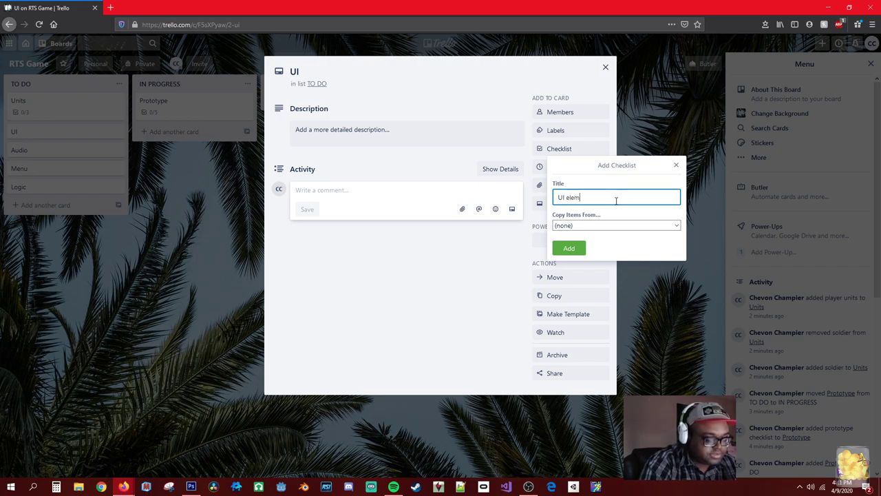
type("entt")
key("Return")
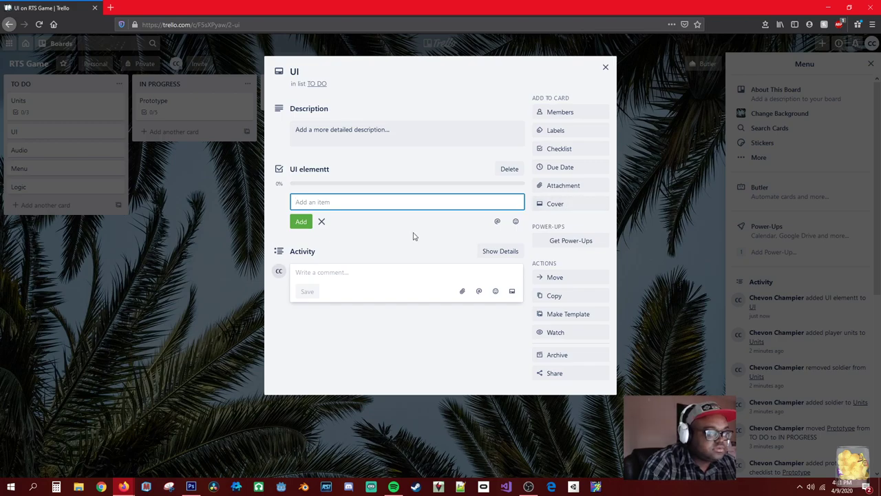
Add the items "Mouse input", "start menu" and "game menu" to the UI elementt checklist and close the UI card
type("M")
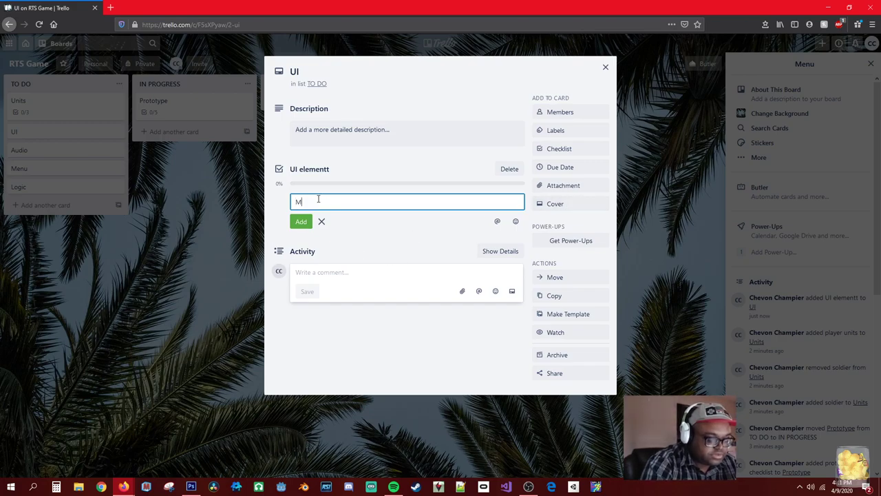
type("ouse inpu")
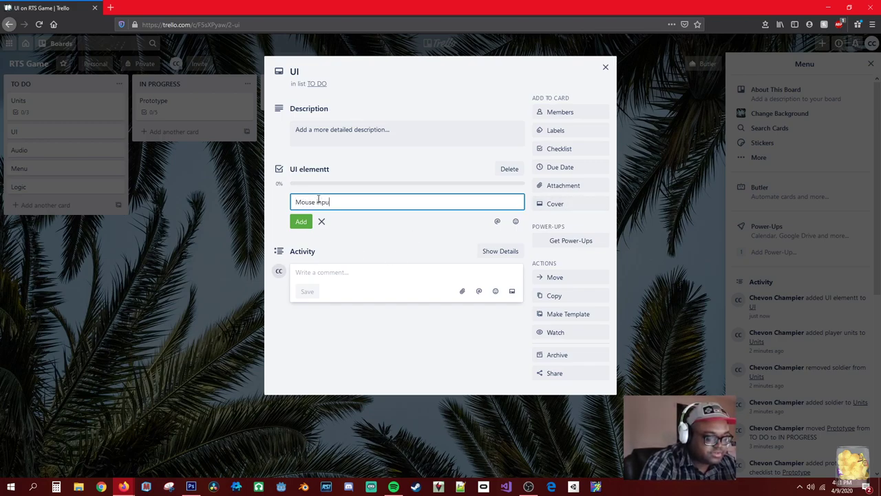
type("t")
key("Return")
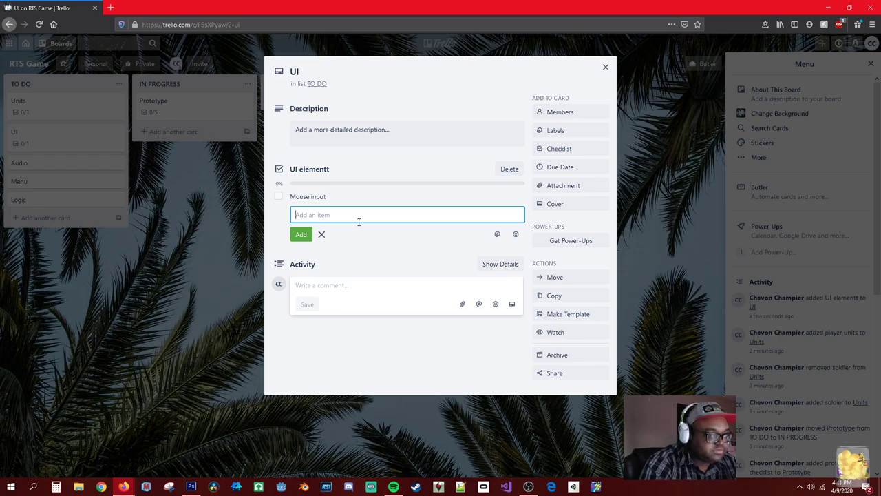
type("start menu")
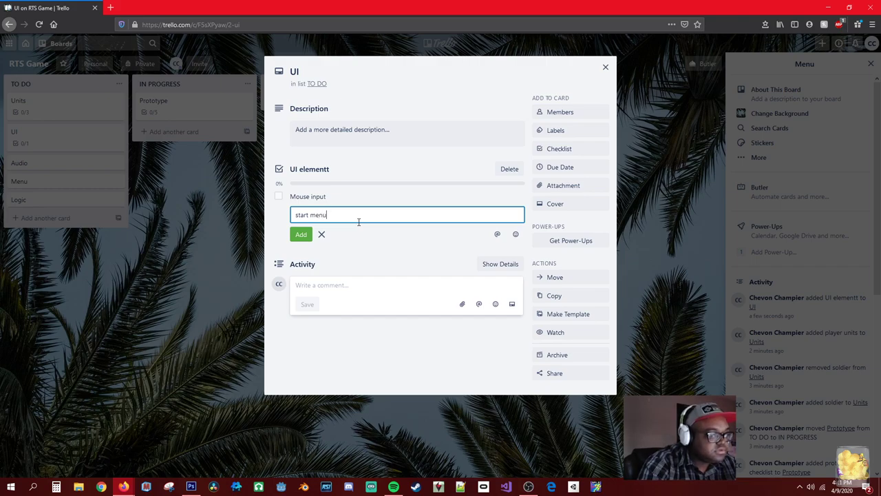
key("Return")
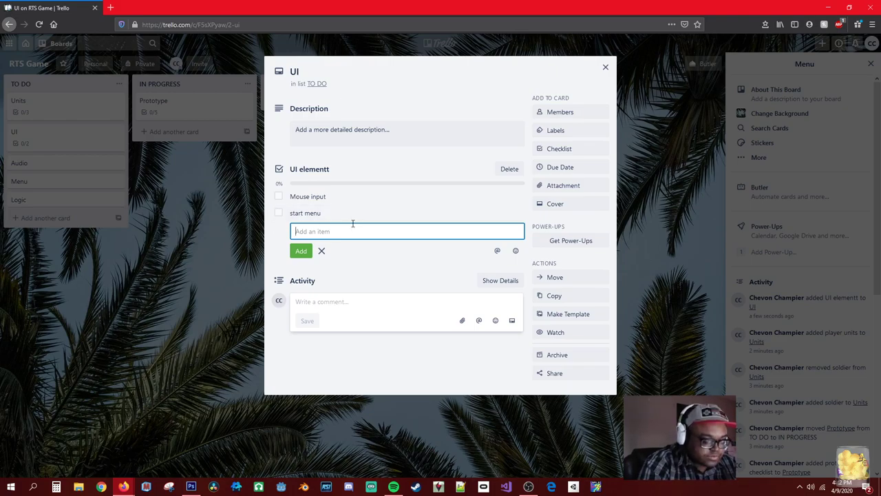
type("ga")
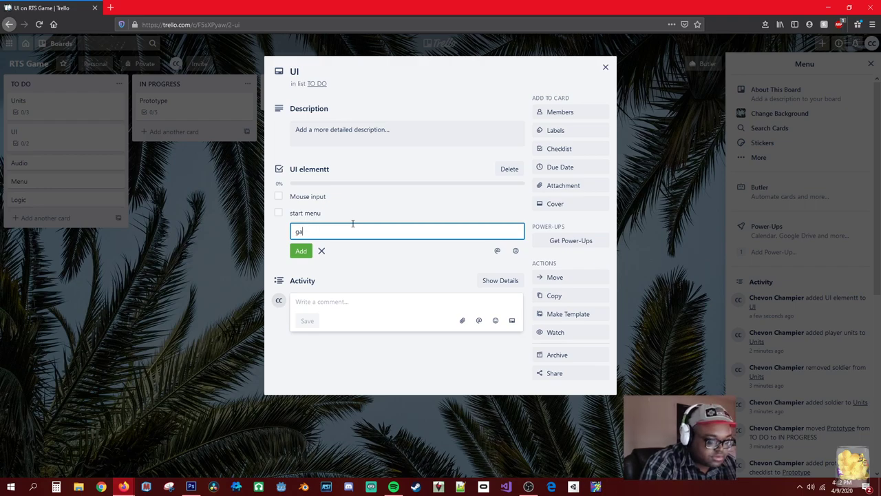
type("me menu")
key("Return")
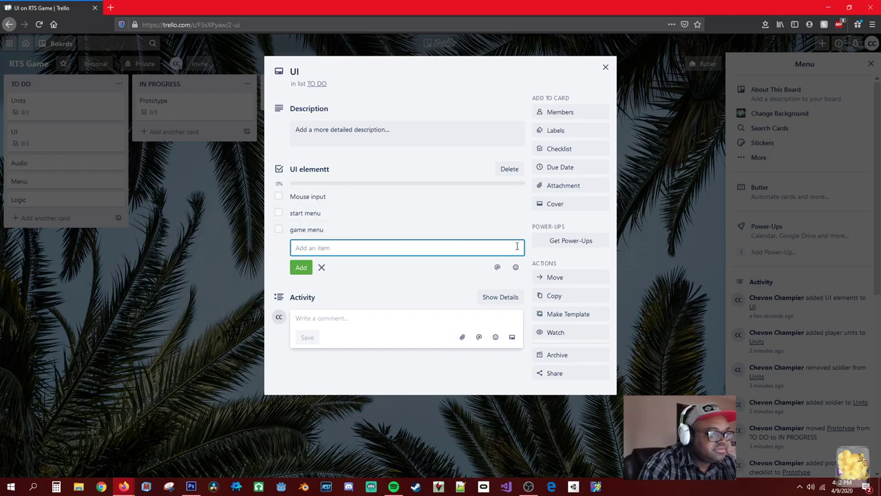
left_click(605, 67)
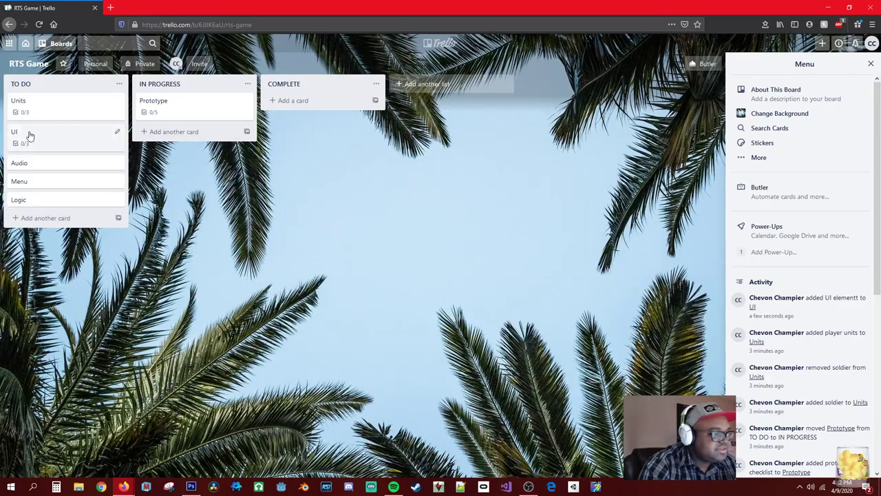
Reorder the TO DO cards so Logic follows UI, with Menu next and Audio last
left_click(43, 168)
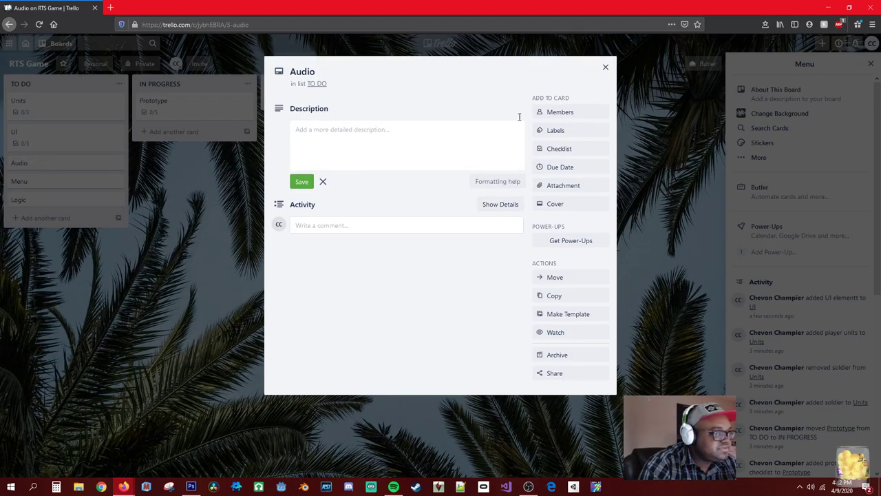
left_click(606, 67)
left_click_drag(27, 164, 47, 165)
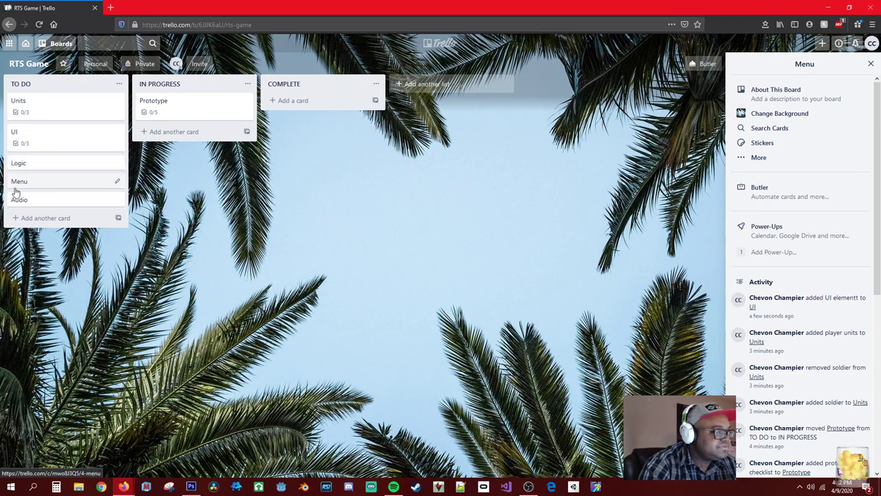
Open the Logic card from the TO DO list and add a checklist titled "logic"
left_click(30, 166)
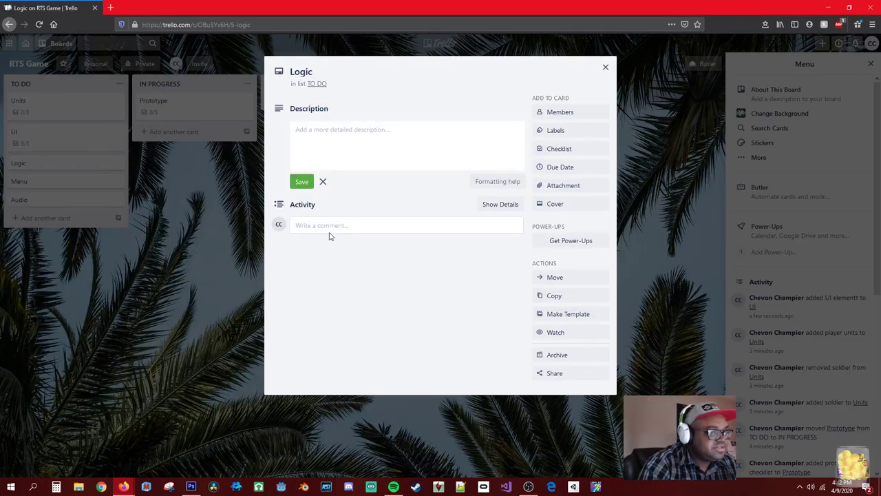
left_click(338, 141)
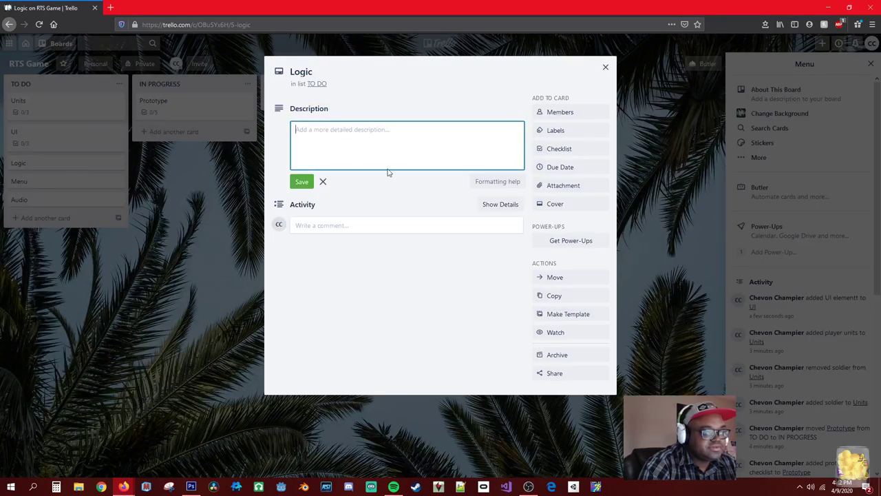
left_click(571, 151)
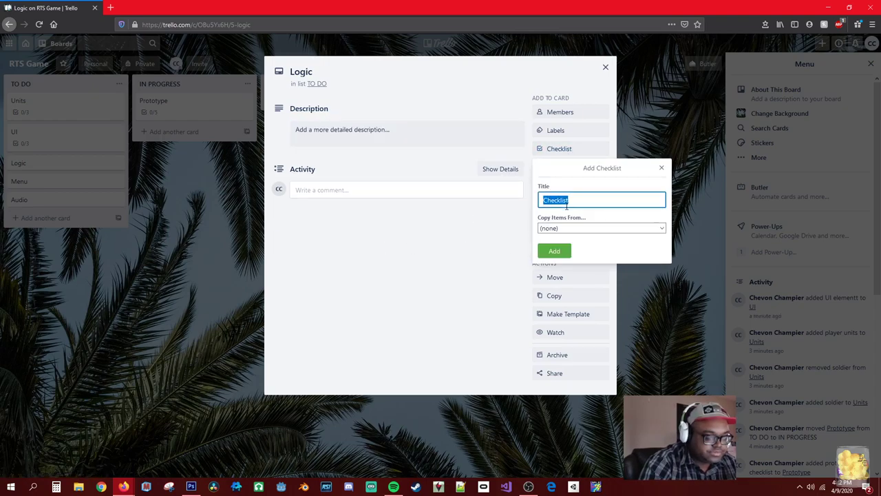
type("lo")
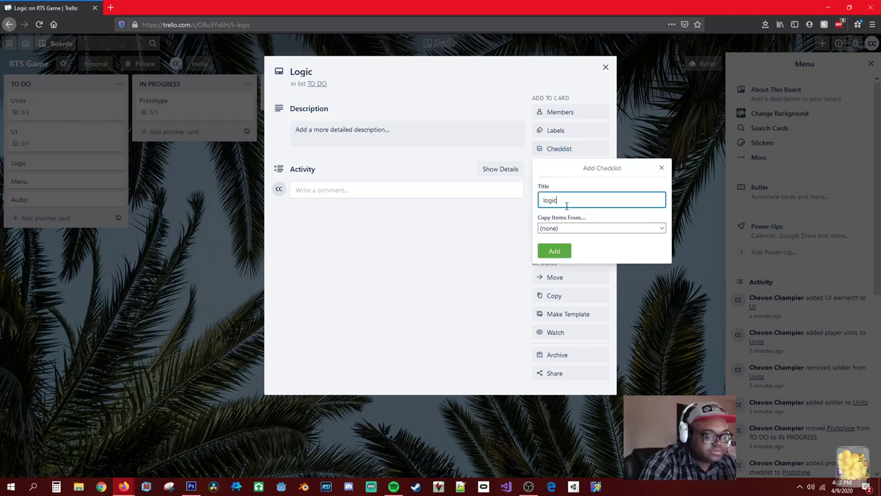
type("gic")
key("Return")
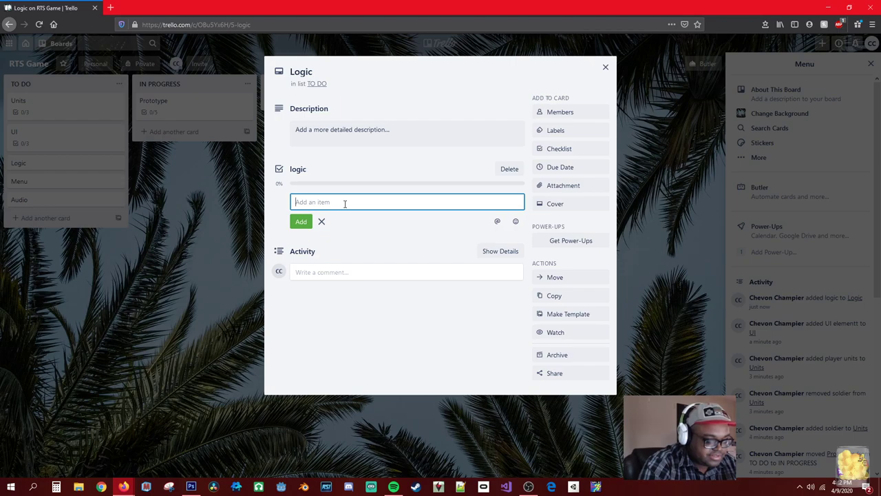
Add the items "moving units", "targeting enemies" and "enemy ai" to the logic checklist and close the Logic card
type("moving units")
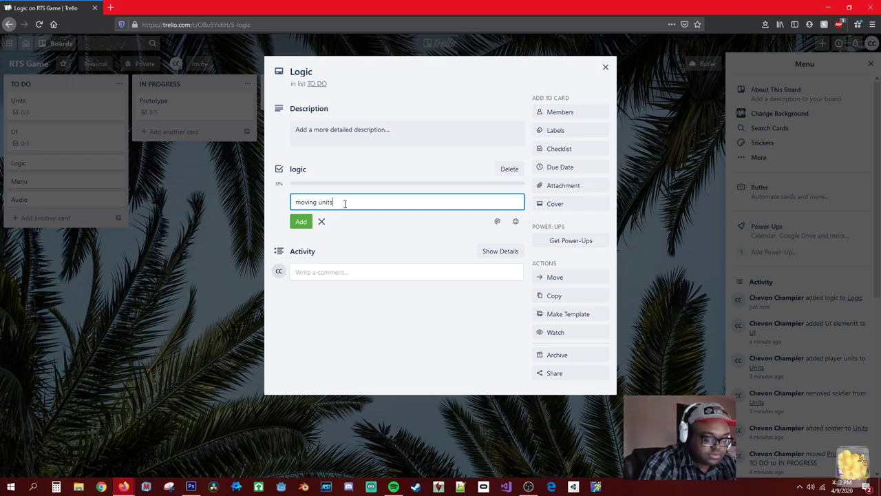
key("Return")
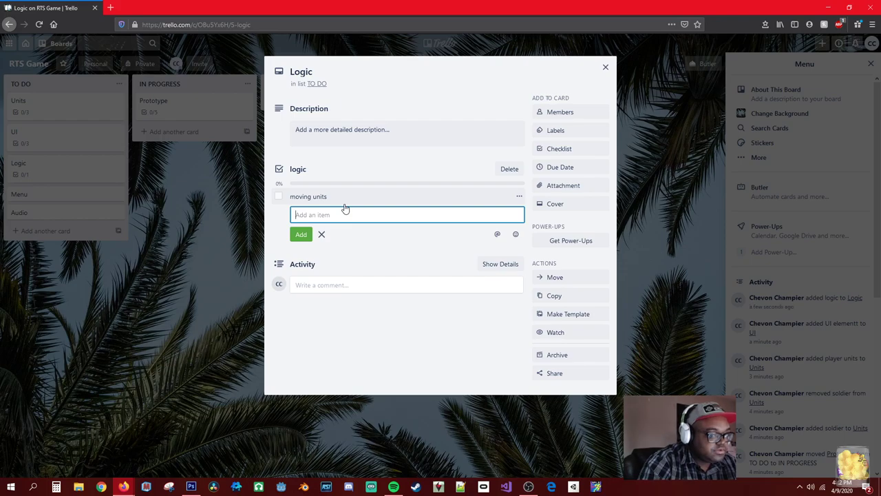
type("targeting enemies")
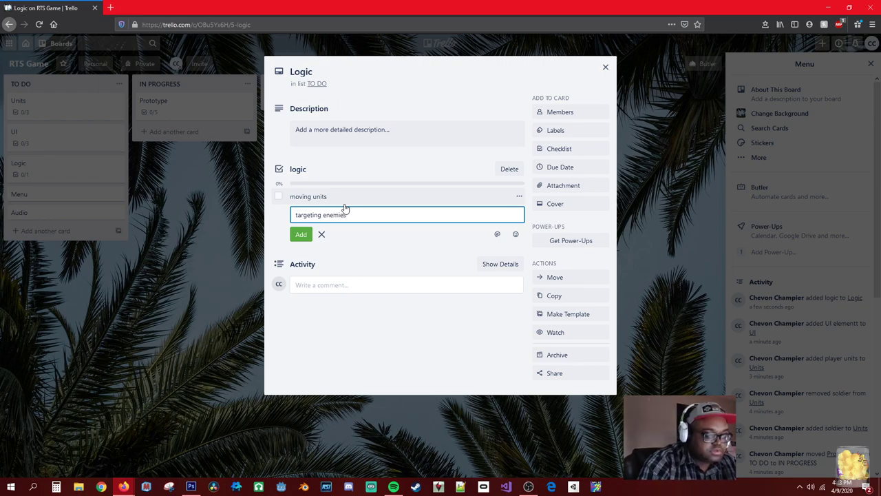
key("Return")
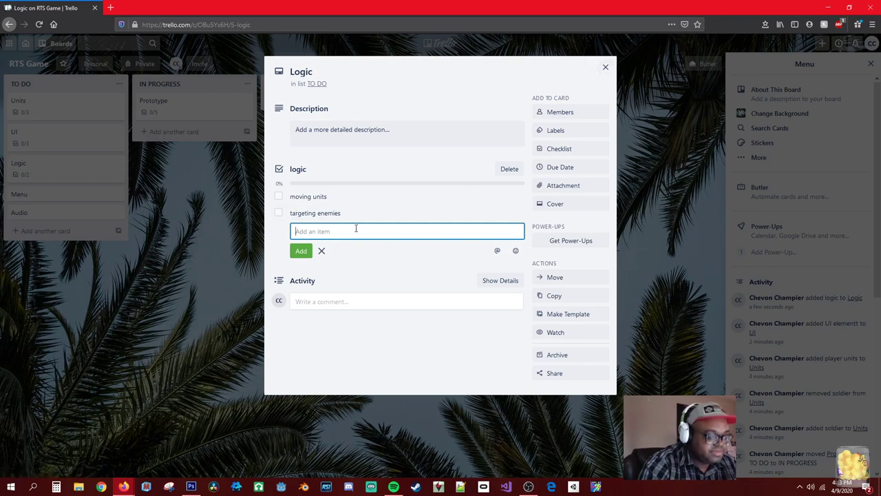
type("e")
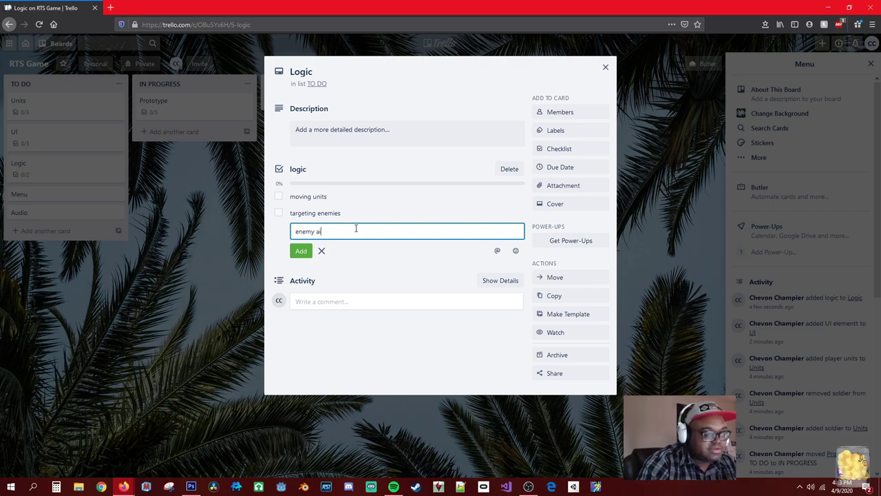
type("nemy ai")
key("Return")
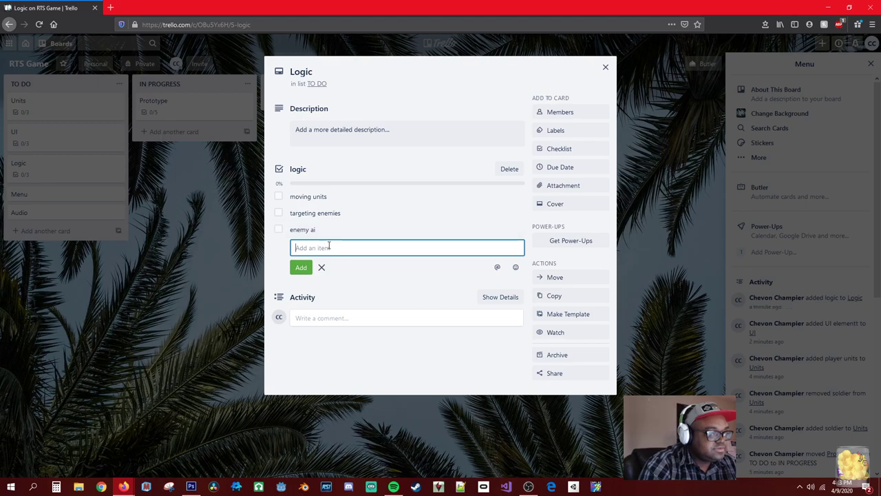
left_click(605, 67)
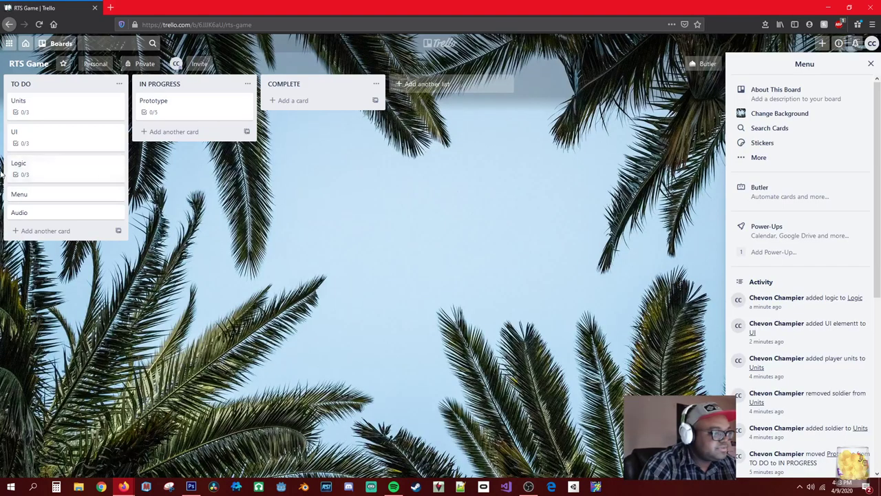
left_click(58, 201)
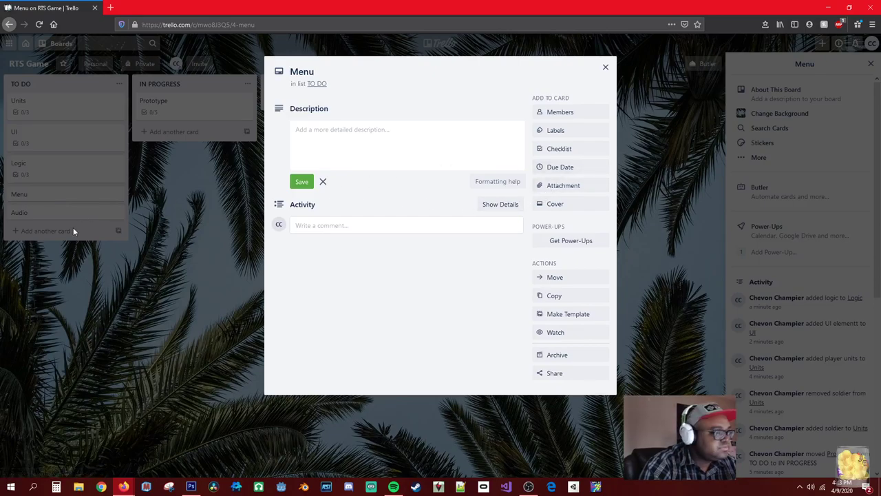
left_click(606, 67)
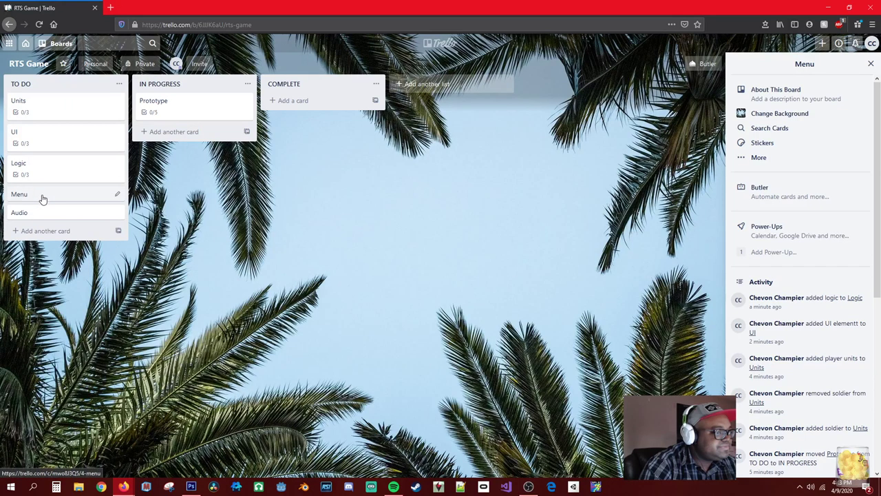
left_click(115, 195)
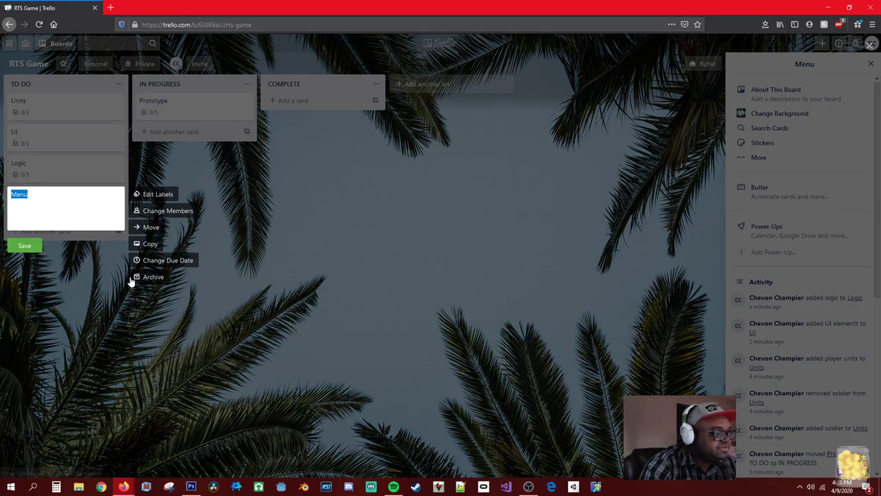
left_click(50, 191)
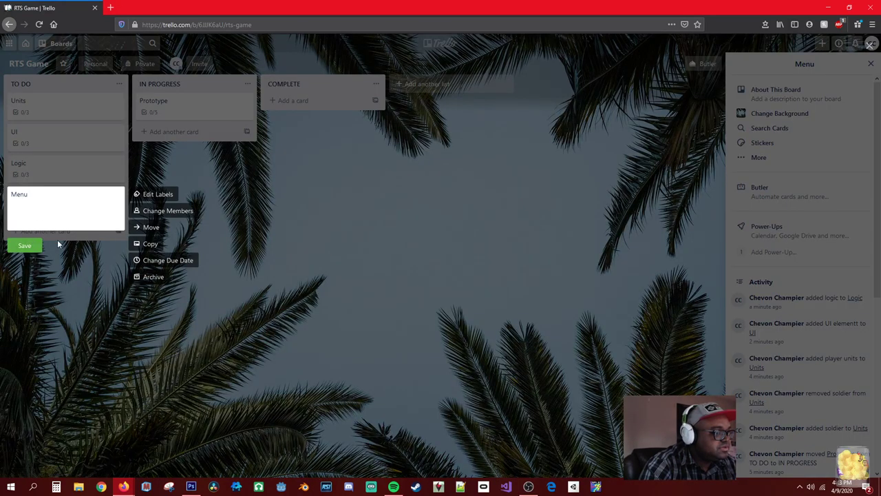
left_click(67, 276)
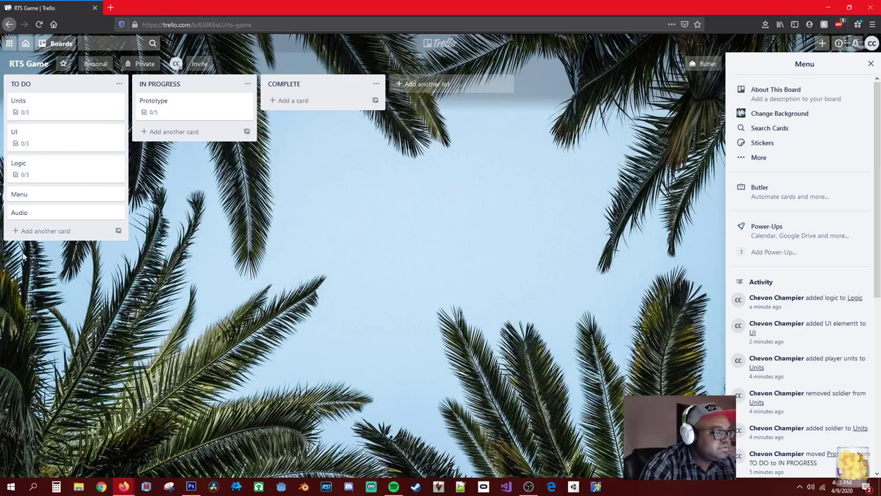
left_click(119, 196)
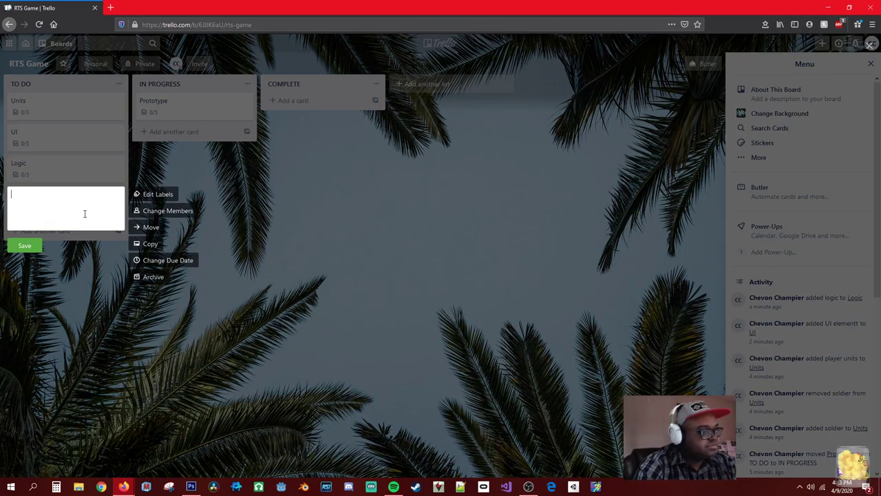
left_click(65, 287)
left_click(37, 200)
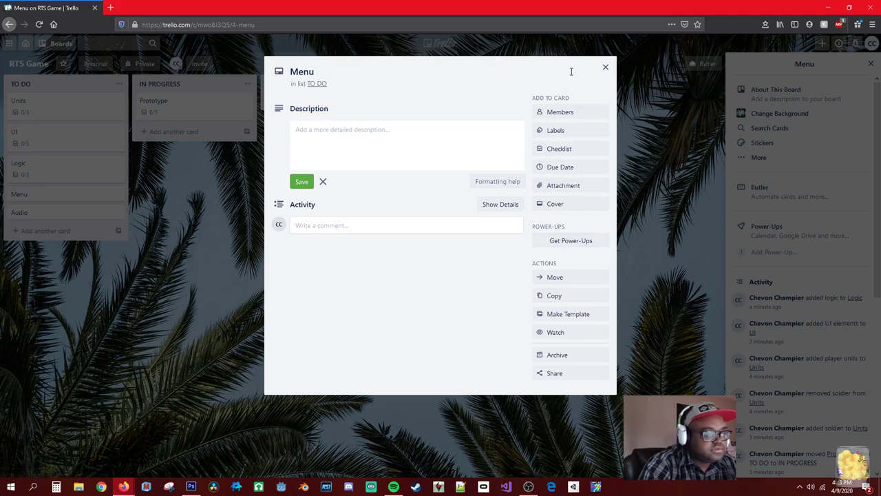
left_click(606, 67)
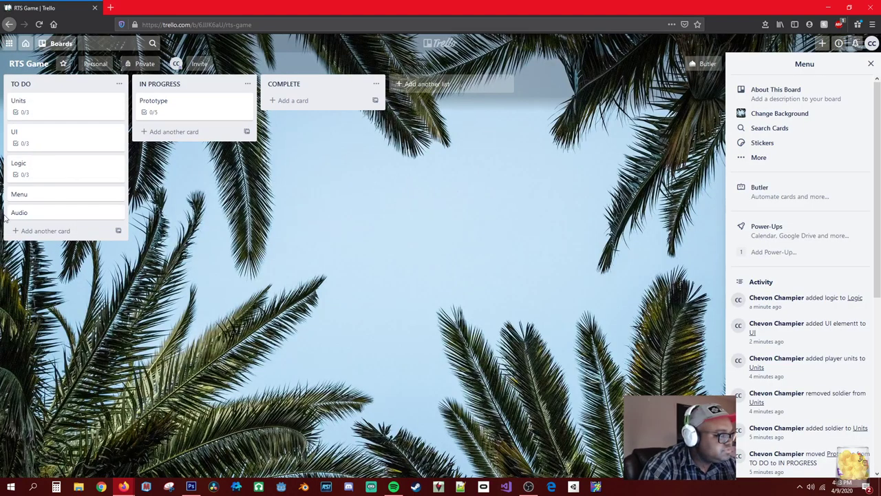
right_click(64, 203)
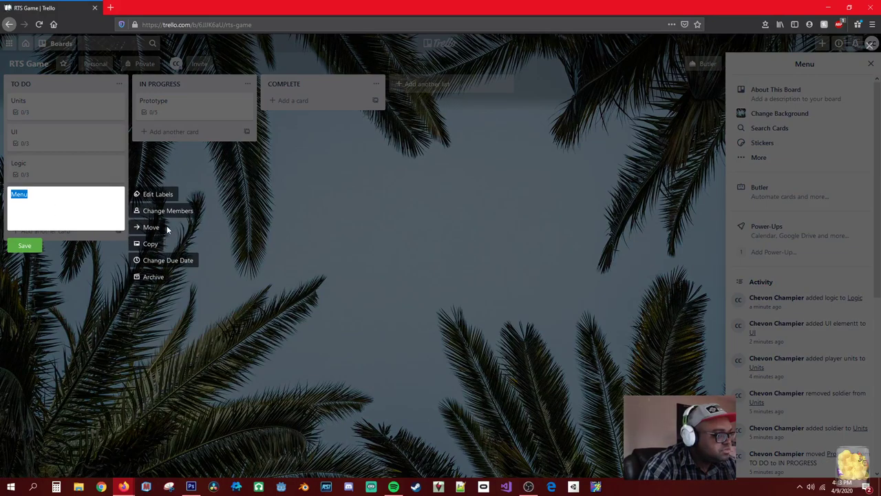
left_click(391, 231)
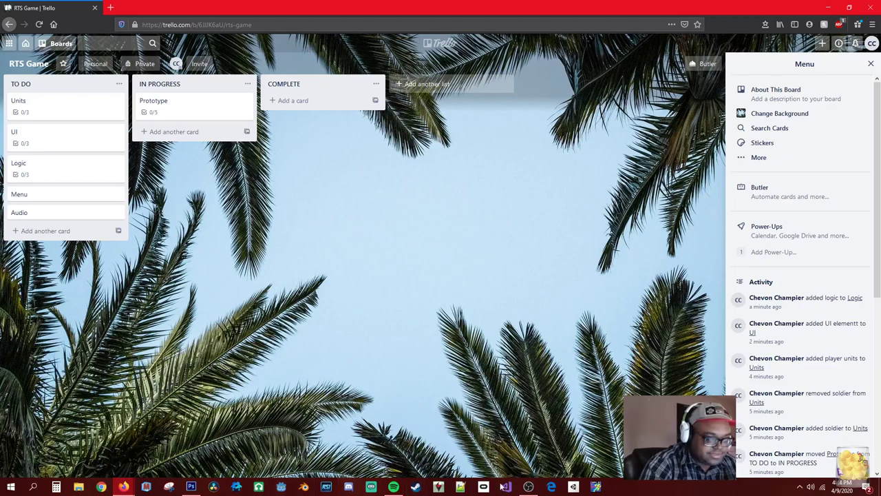
Switch to Unity Hub, start a new project with the 3D template and select its default project name
left_click(573, 486)
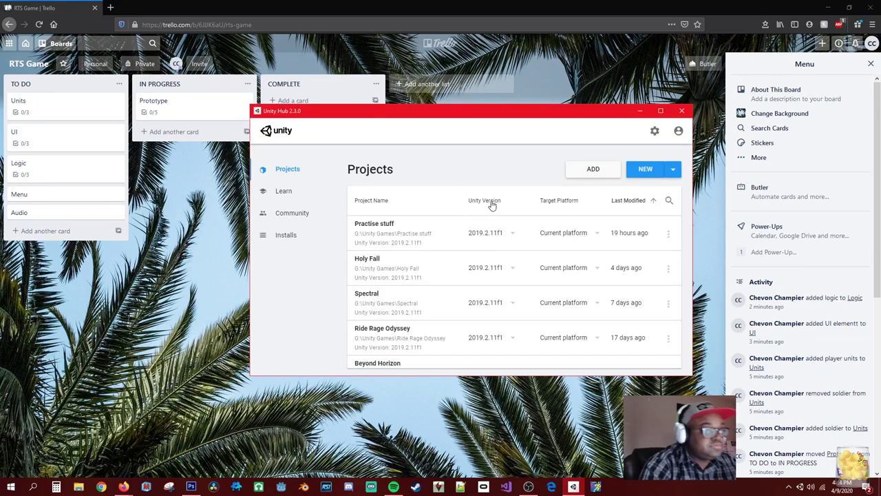
left_click(639, 172)
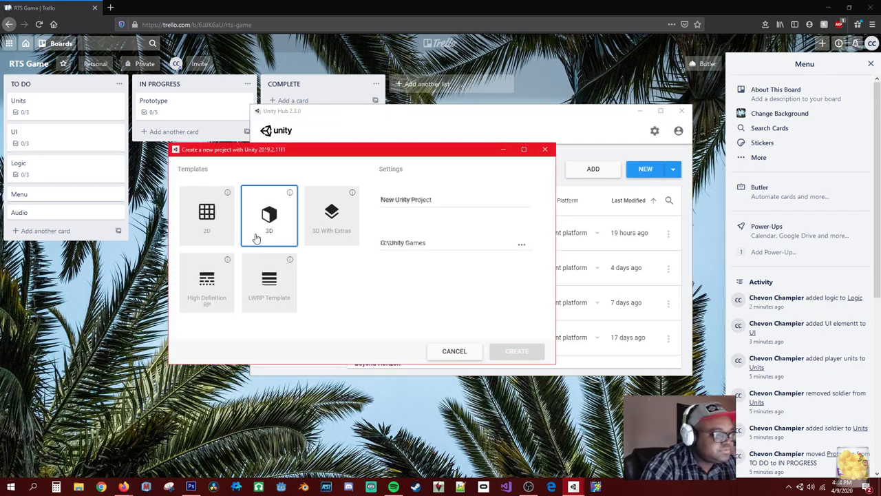
left_click(442, 199)
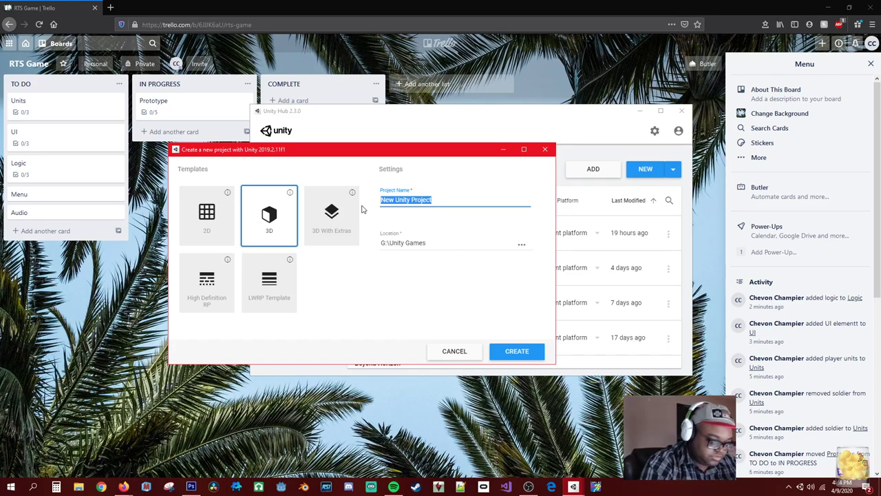
type("H")
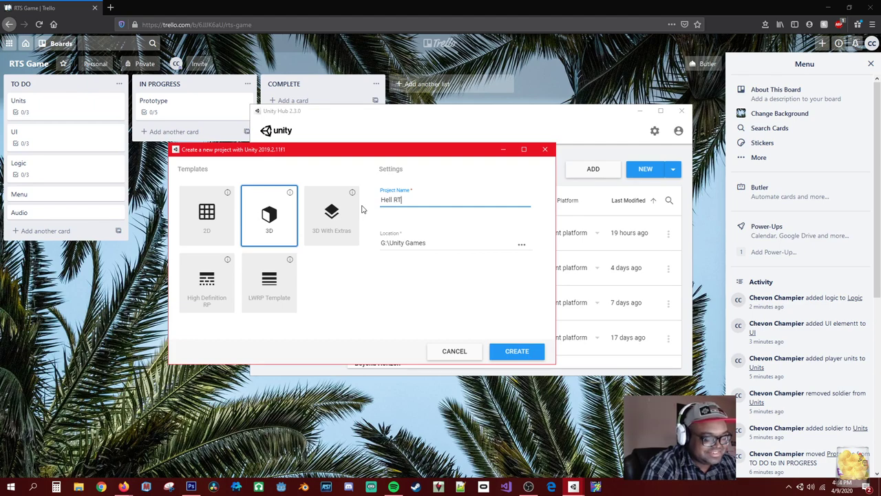
type("el")
key("BackSpace")
key("BackSpace")
key("BackSpace")
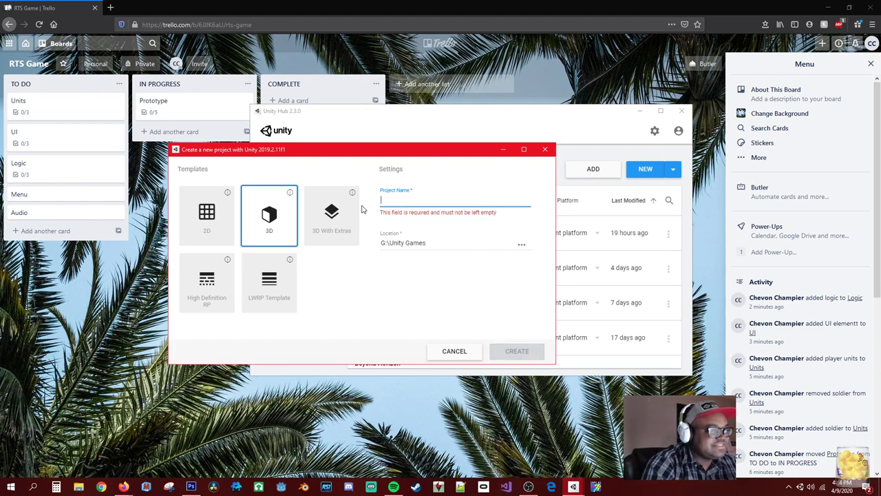
Switch to Firefox and search the web for "game name generator" in a new tab
left_click(103, 12)
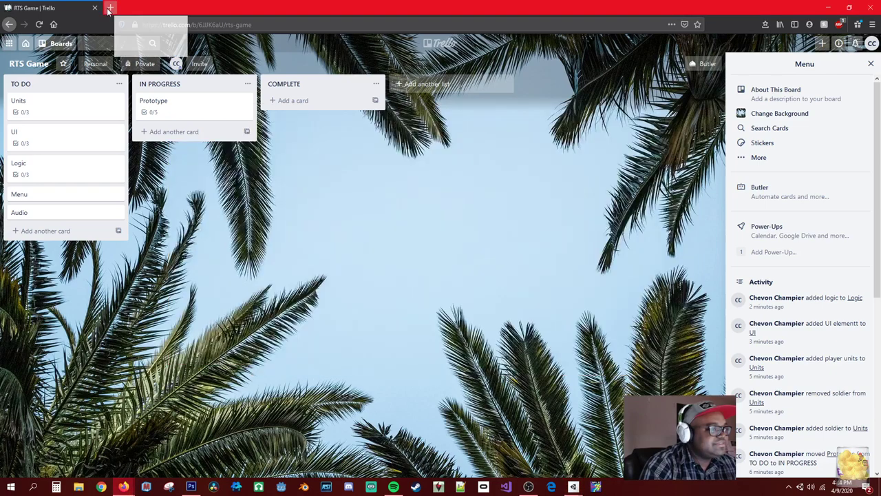
left_click(110, 8)
left_click(193, 24)
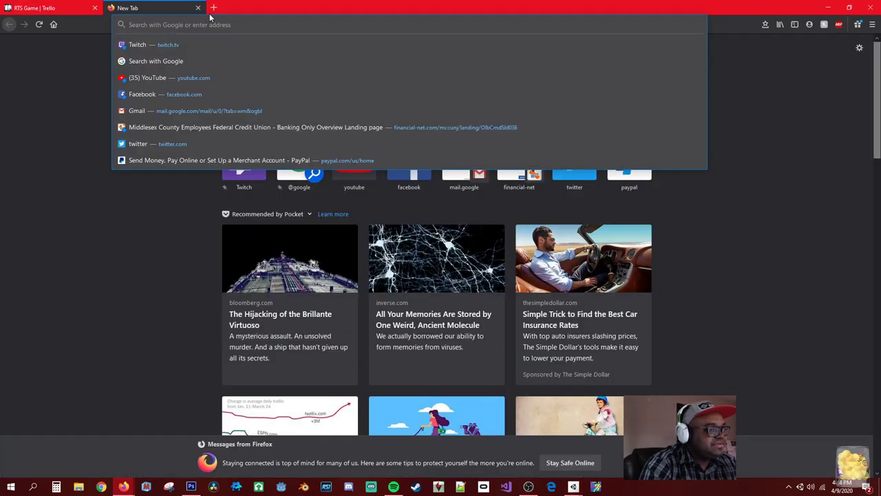
type("ganm")
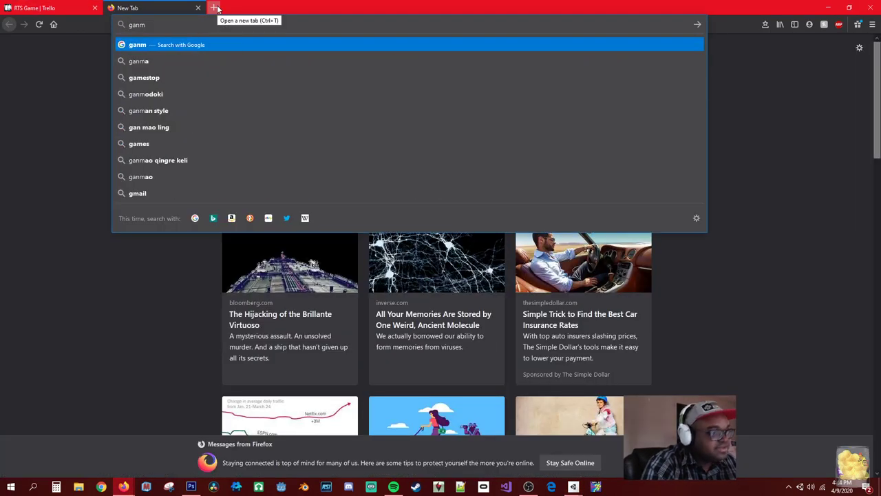
key("BackSpace")
key("BackSpace")
type("me na")
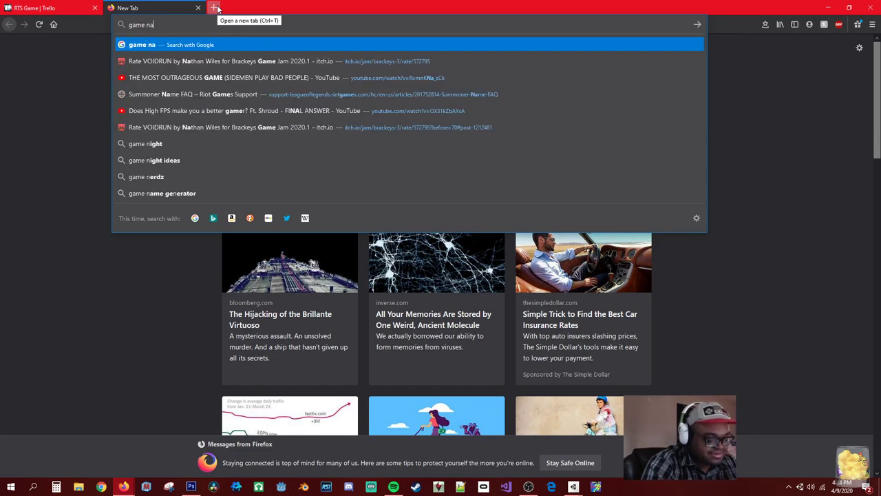
type("me generator")
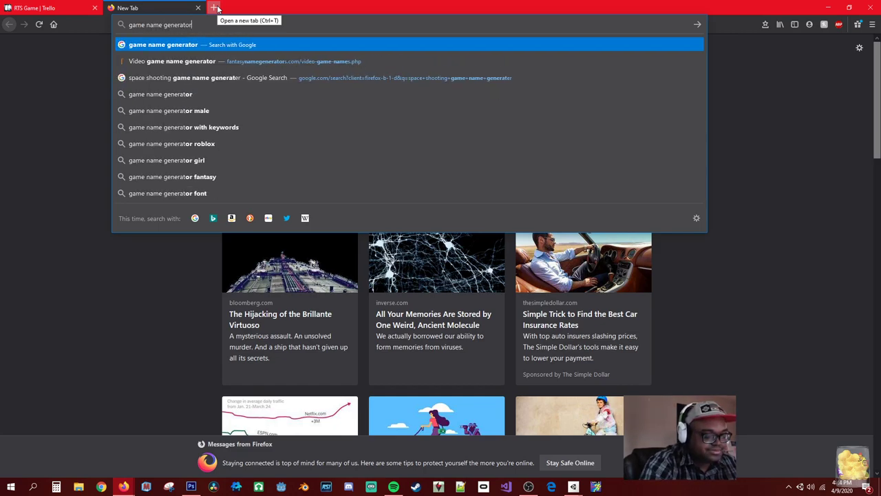
key("Return")
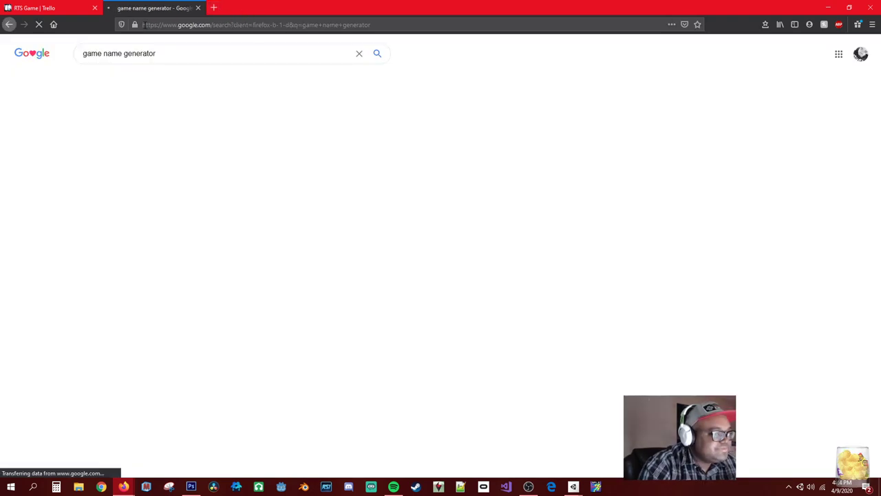
Try suggested and custom first names on the Gaming Name Generator site, and return to the search results
left_click(118, 137)
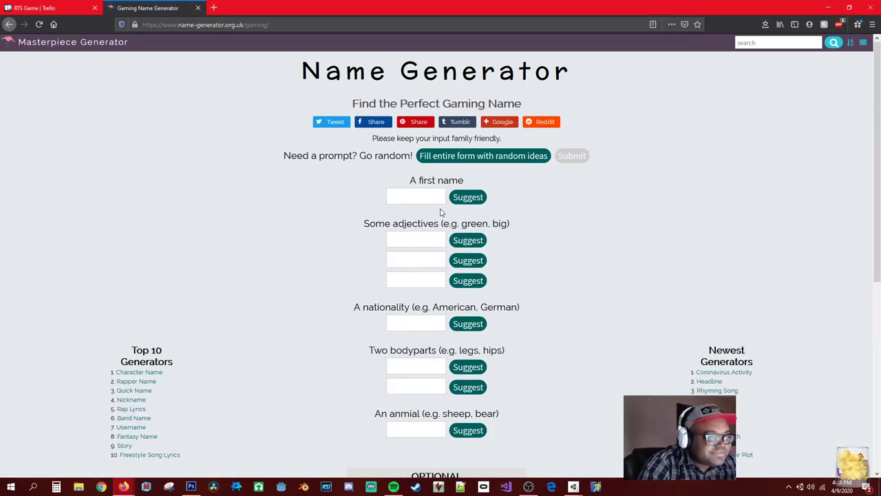
left_click(471, 199)
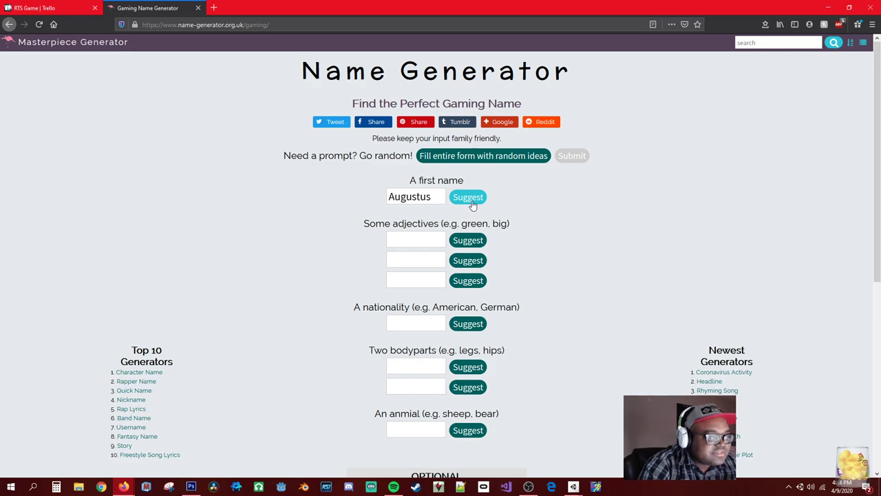
left_click(471, 200)
left_click(473, 204)
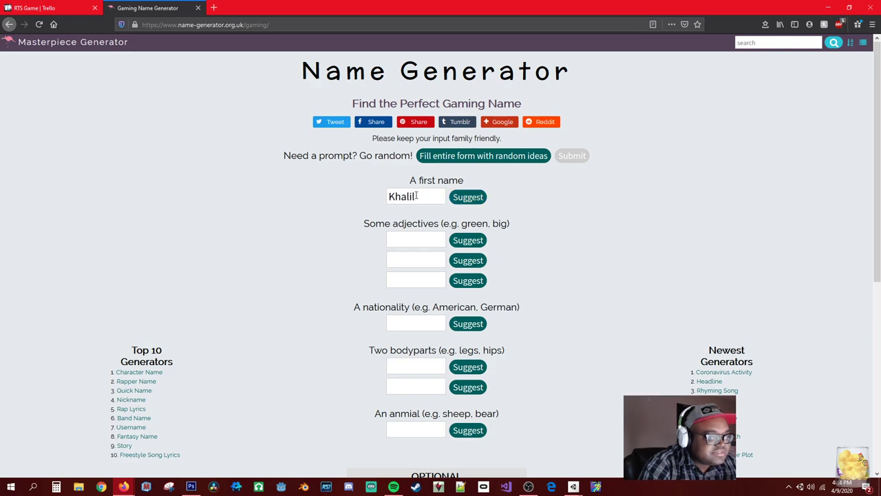
left_click_drag(413, 197, 325, 204)
type("CHevon")
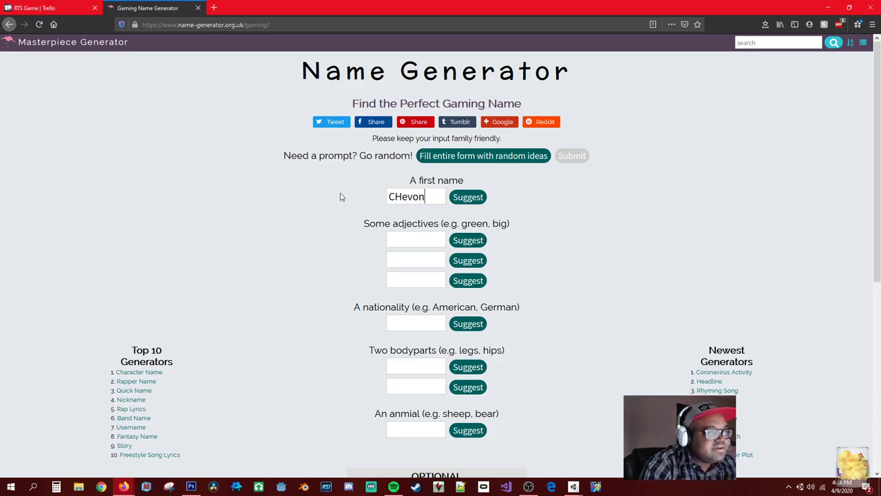
left_click_drag(448, 197, 387, 219)
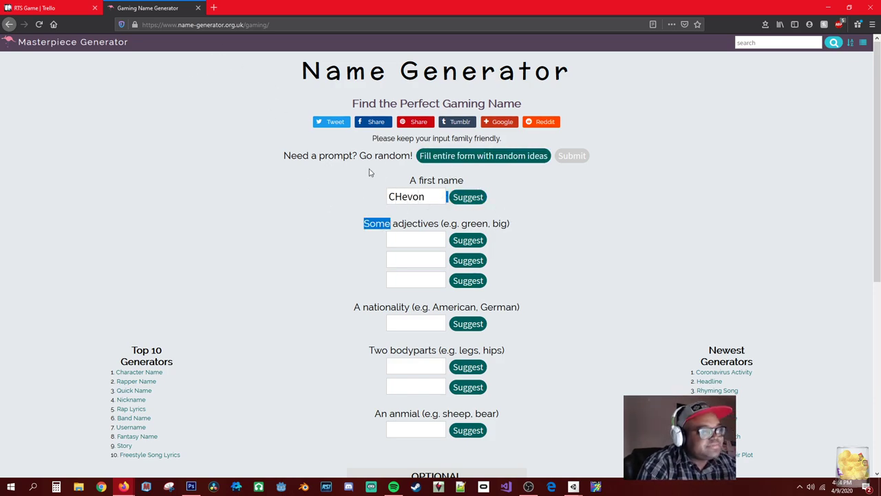
left_click(9, 25)
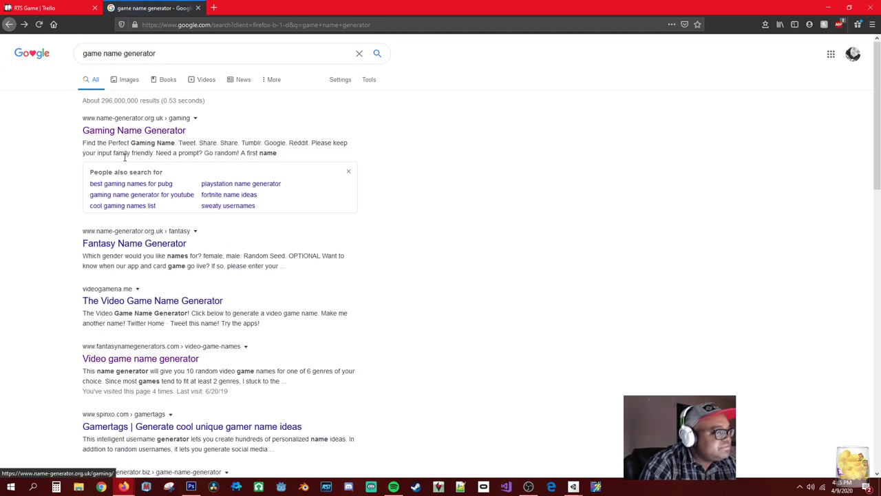
Open The Video Game Name Generator from the search results and generate a series of random game names, examining each as a project title
left_click(181, 303)
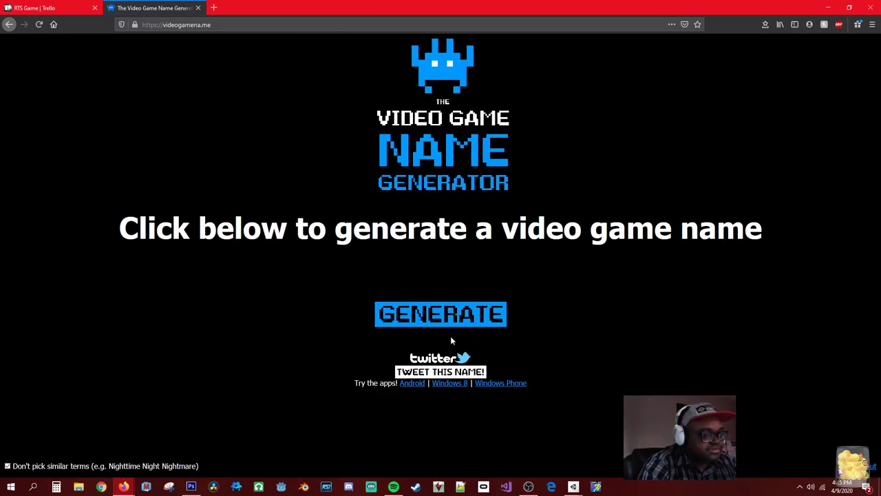
left_click(451, 321)
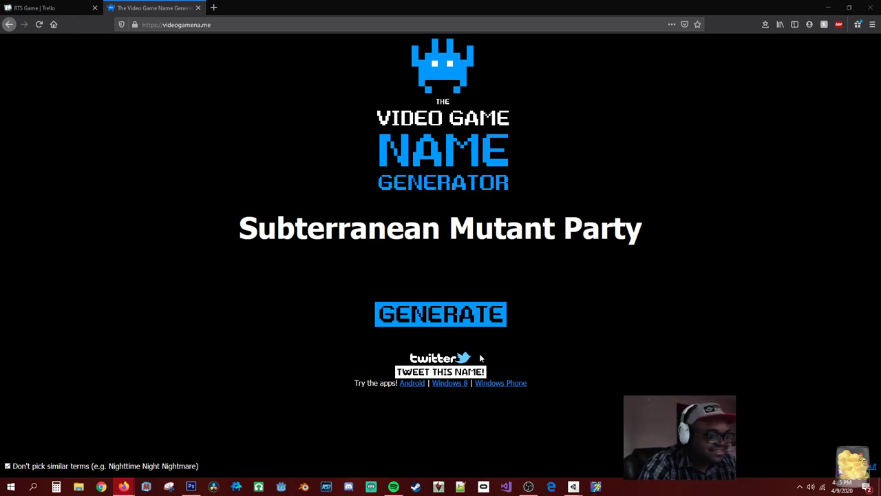
left_click(429, 326)
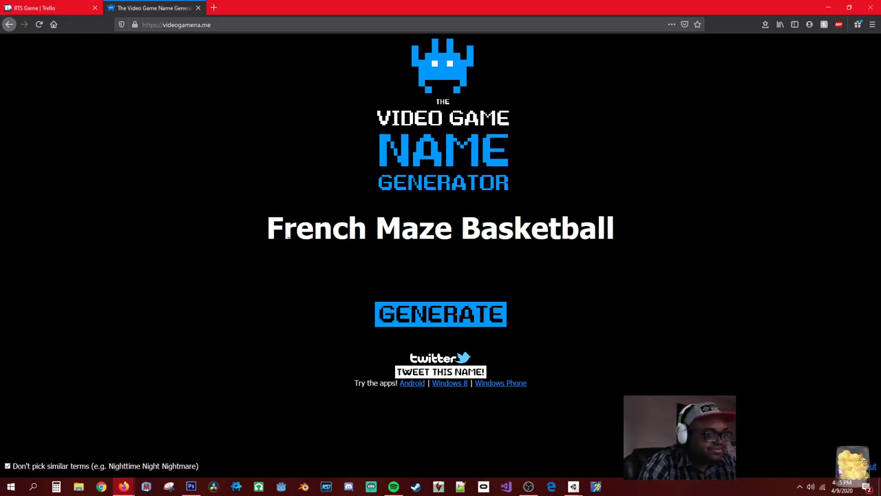
left_click(451, 315)
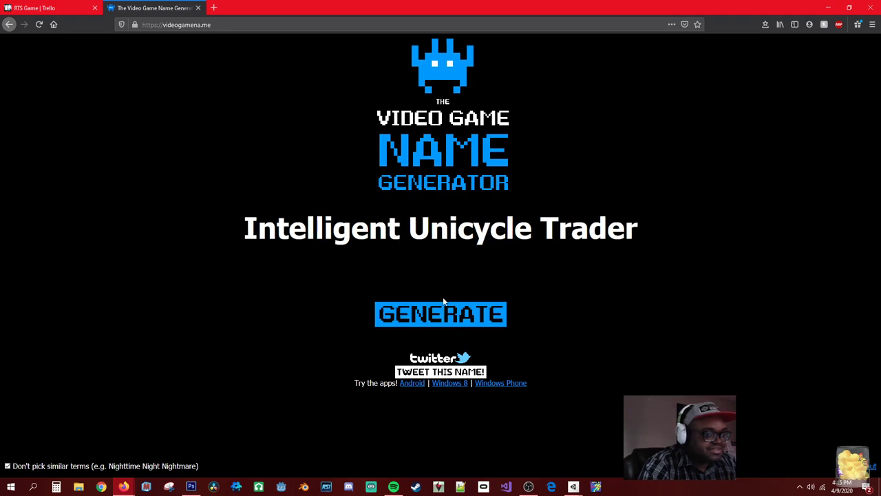
left_click(440, 323)
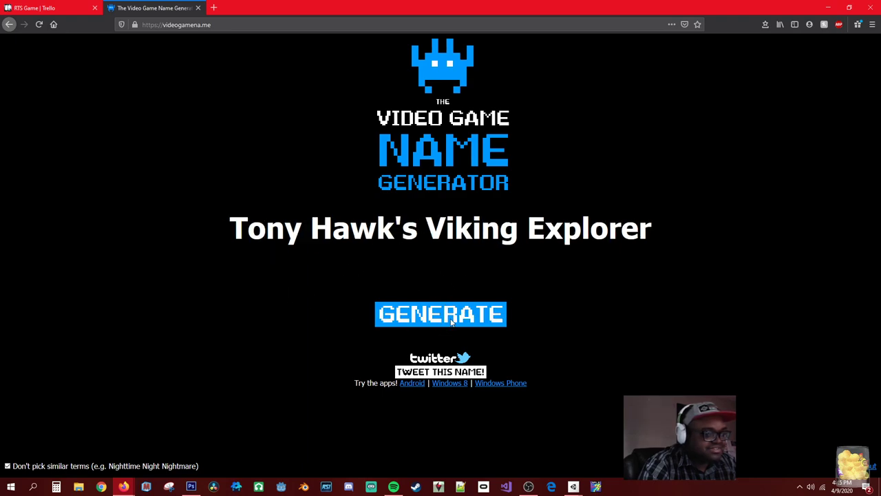
left_click(452, 321)
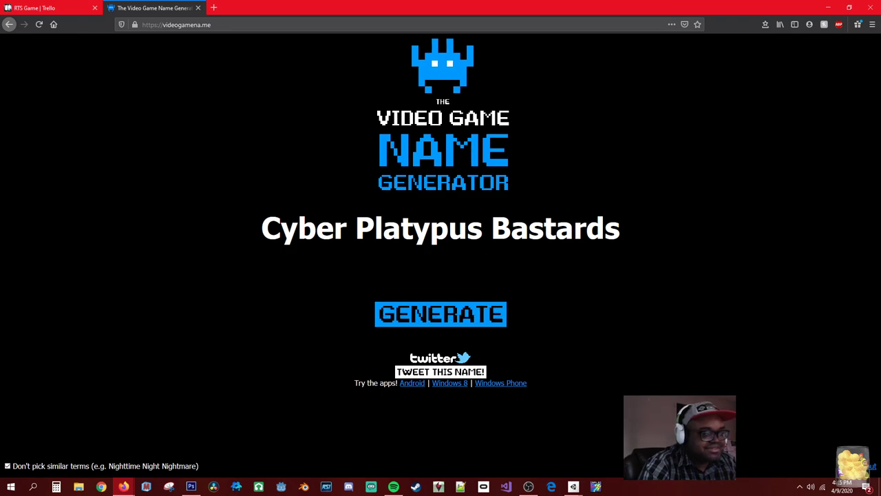
left_click_drag(378, 234, 635, 232)
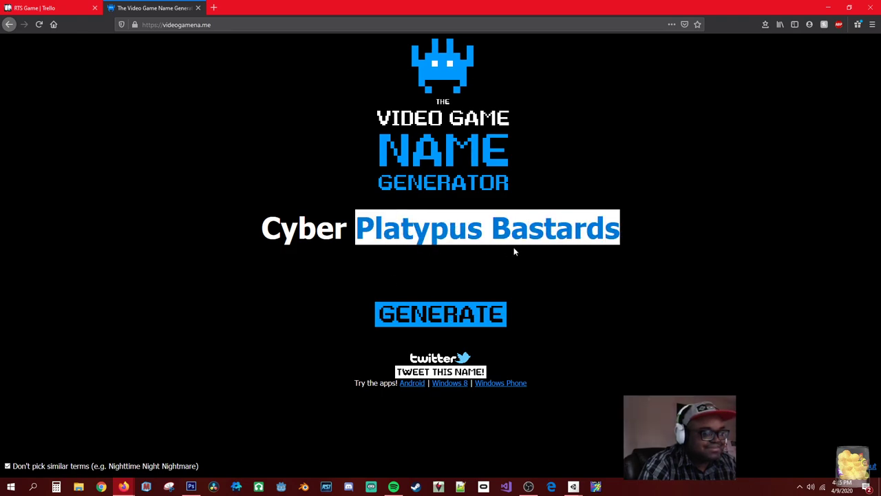
left_click(311, 228)
left_click_drag(263, 230, 657, 221)
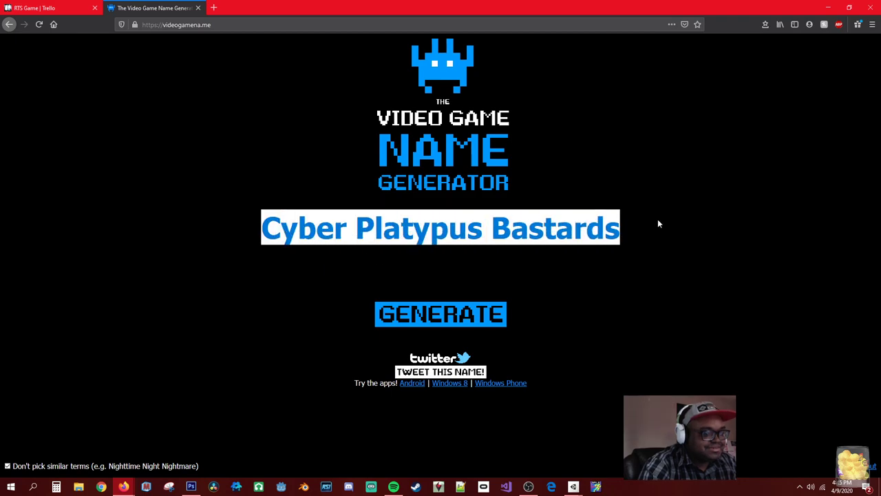
left_click(451, 322)
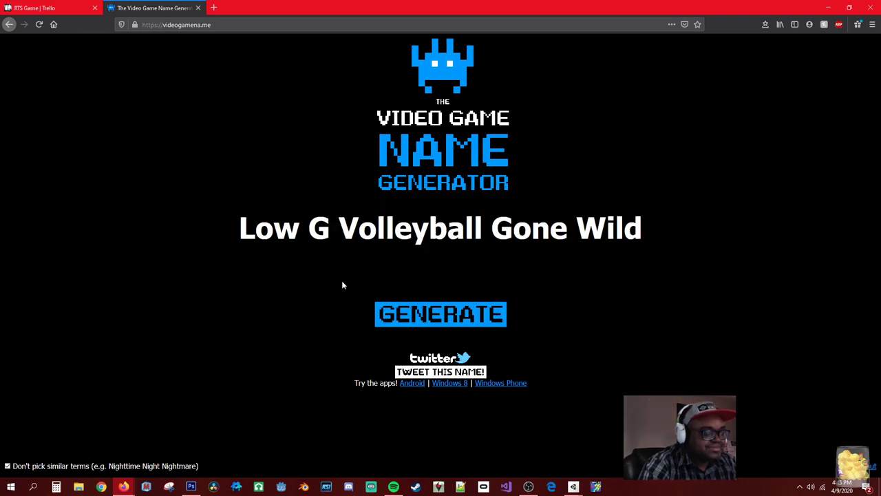
left_click_drag(240, 228, 309, 228)
left_click_drag(358, 228, 377, 228)
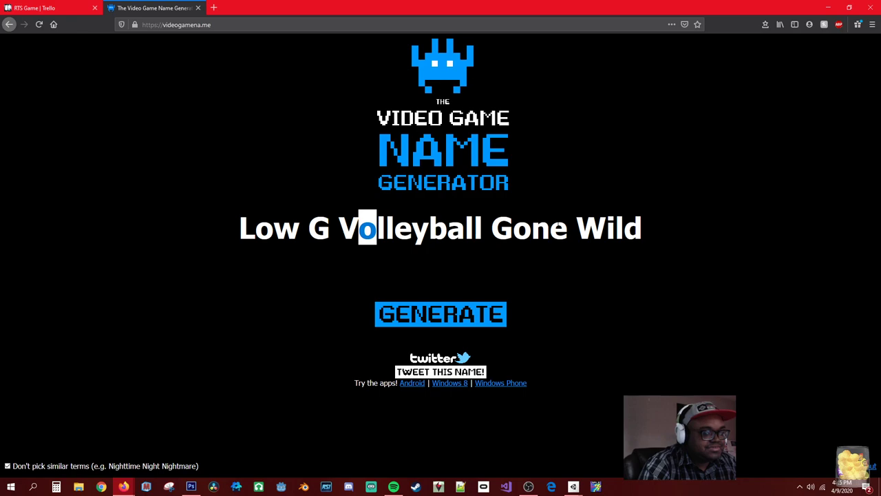
left_click(430, 320)
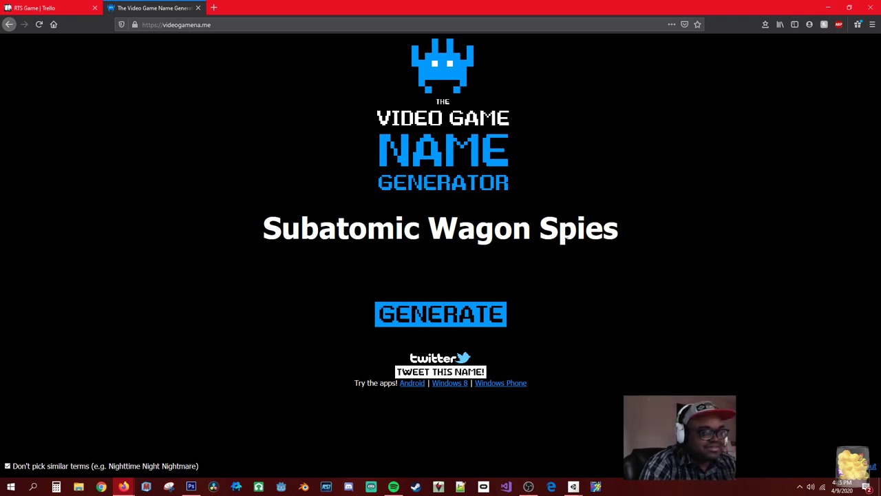
left_click_drag(418, 233, 262, 241)
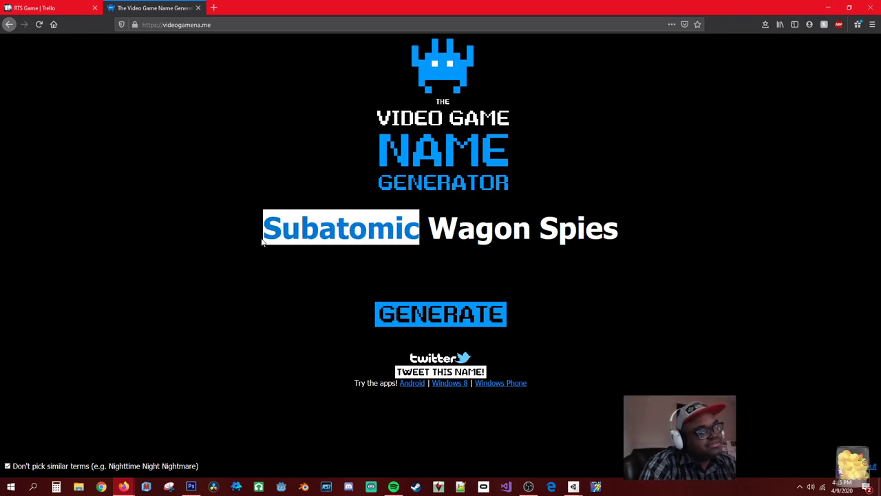
left_click(445, 317)
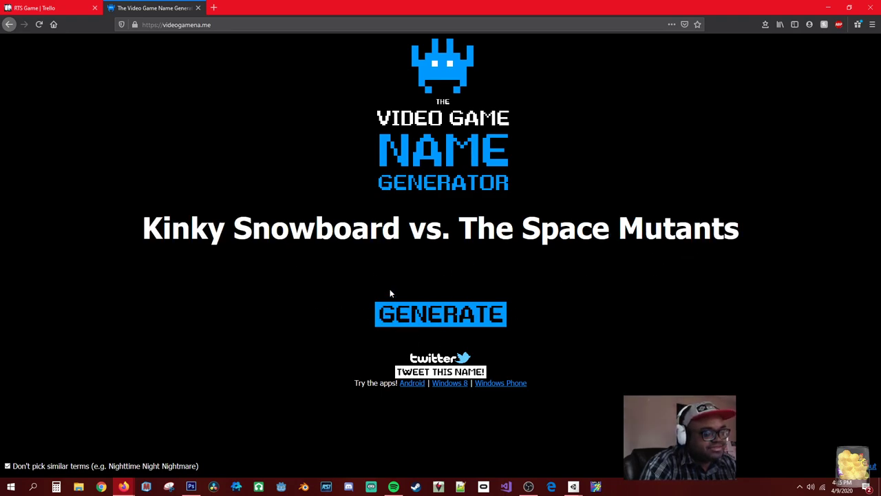
left_click_drag(144, 227, 514, 228)
left_click(442, 293)
left_click(500, 318)
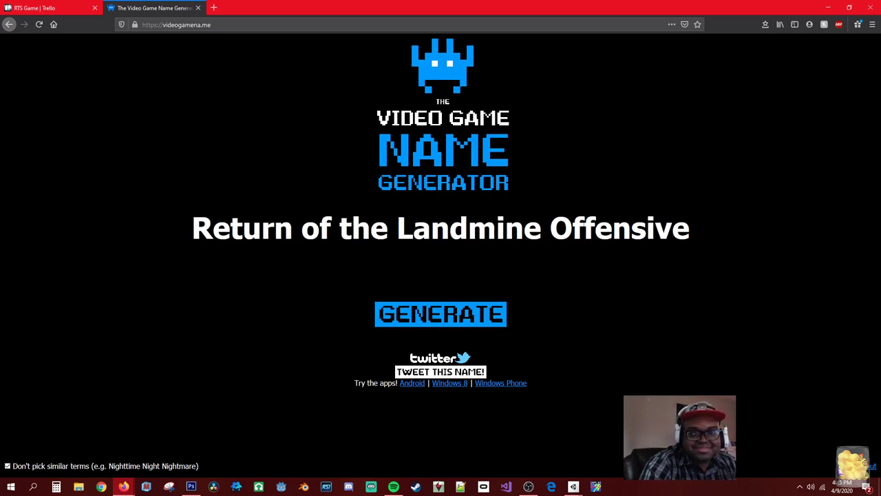
left_click(480, 322)
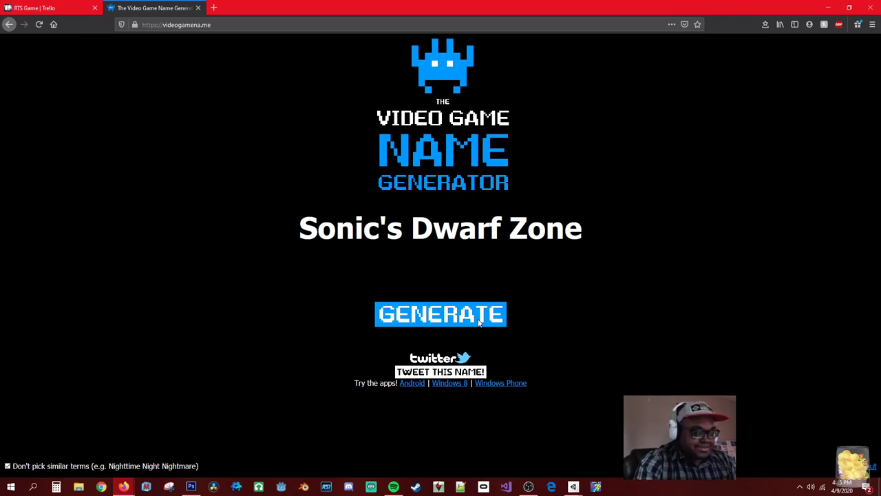
left_click_drag(293, 230, 436, 231)
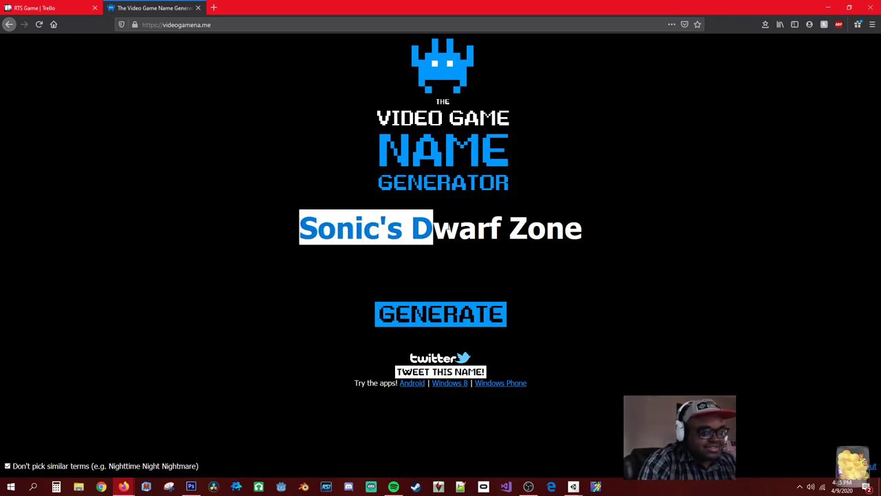
left_click(446, 318)
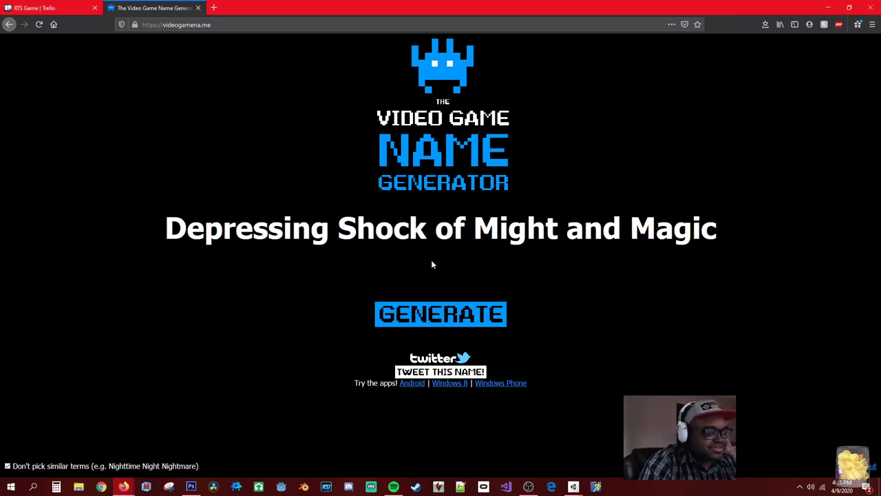
left_click(455, 323)
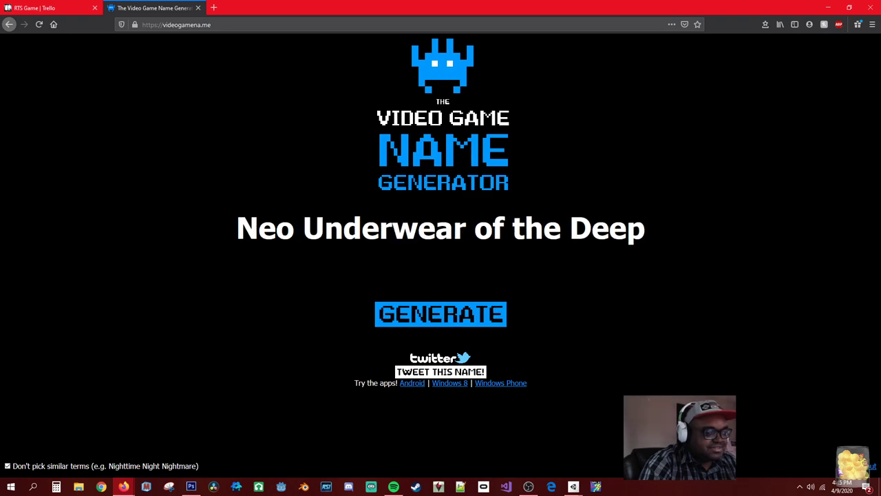